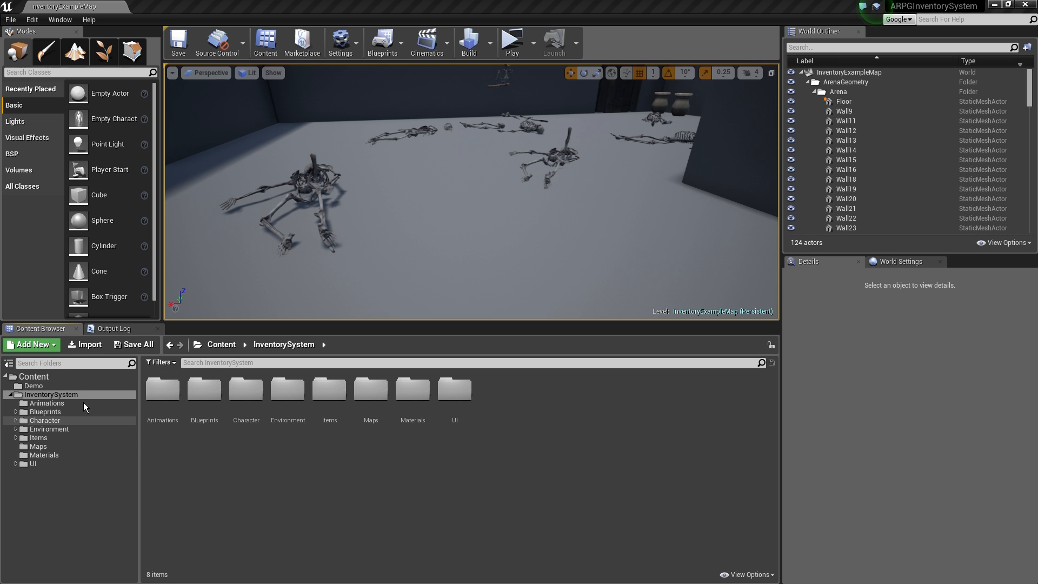
# Inspect the skeletal and static wizard hat meshes in the Demo content folder
pyautogui.click(33, 385)
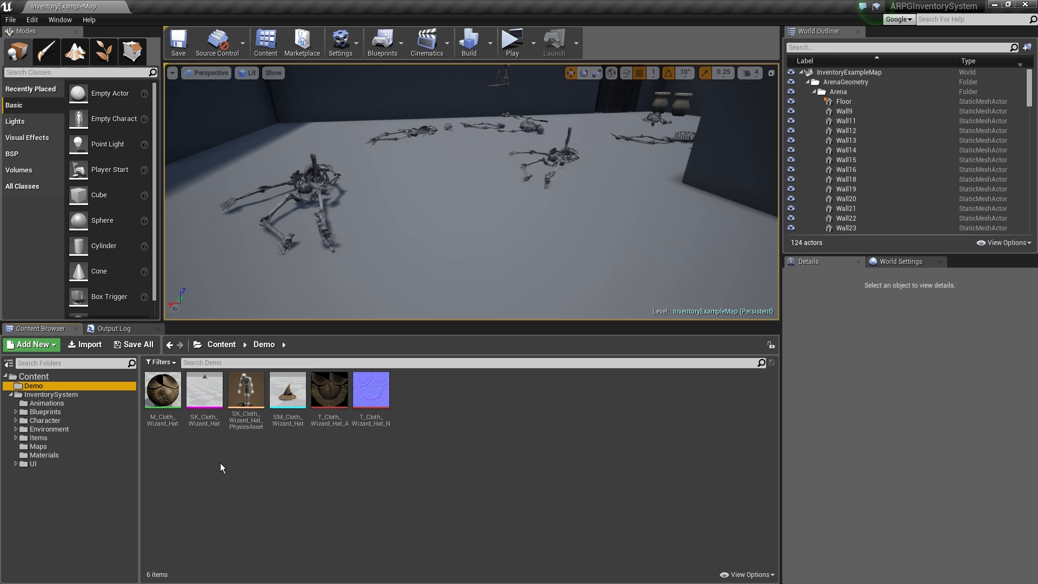
pyautogui.click(209, 407)
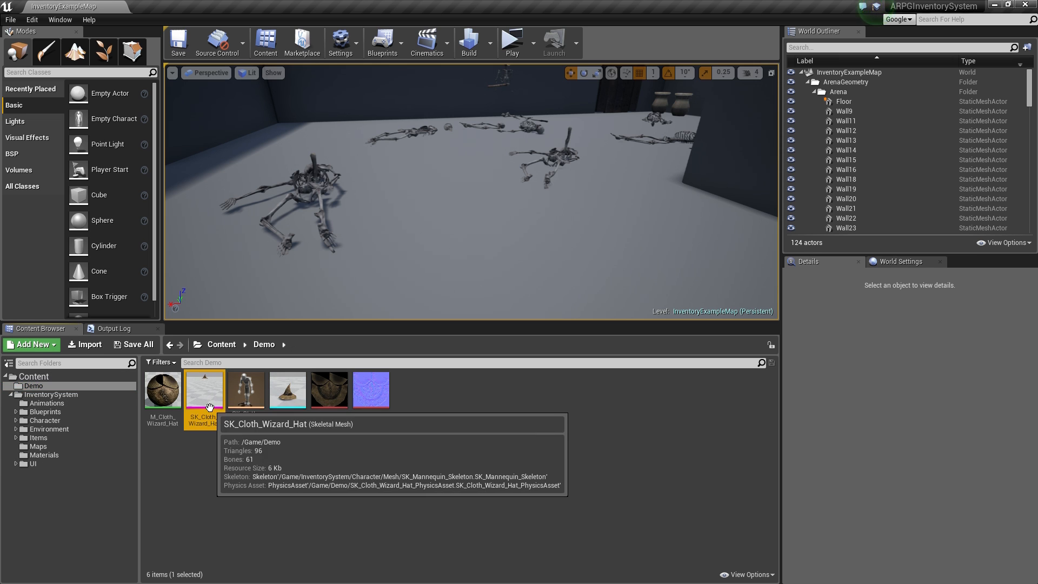
pyautogui.click(287, 392)
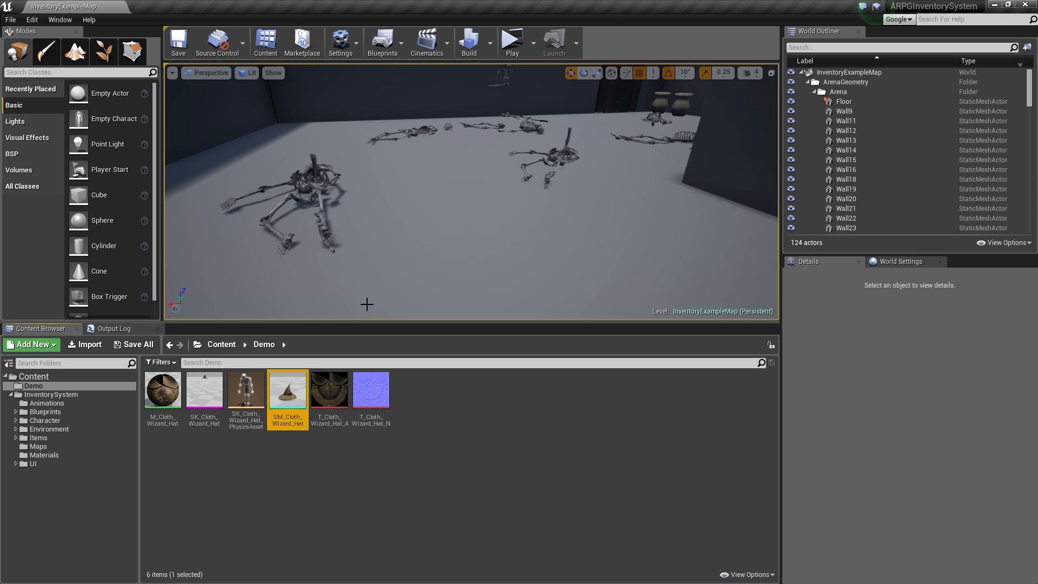
# Open the Items data table in the InventorySystem Items folder and add a new row
pyautogui.click(85, 437)
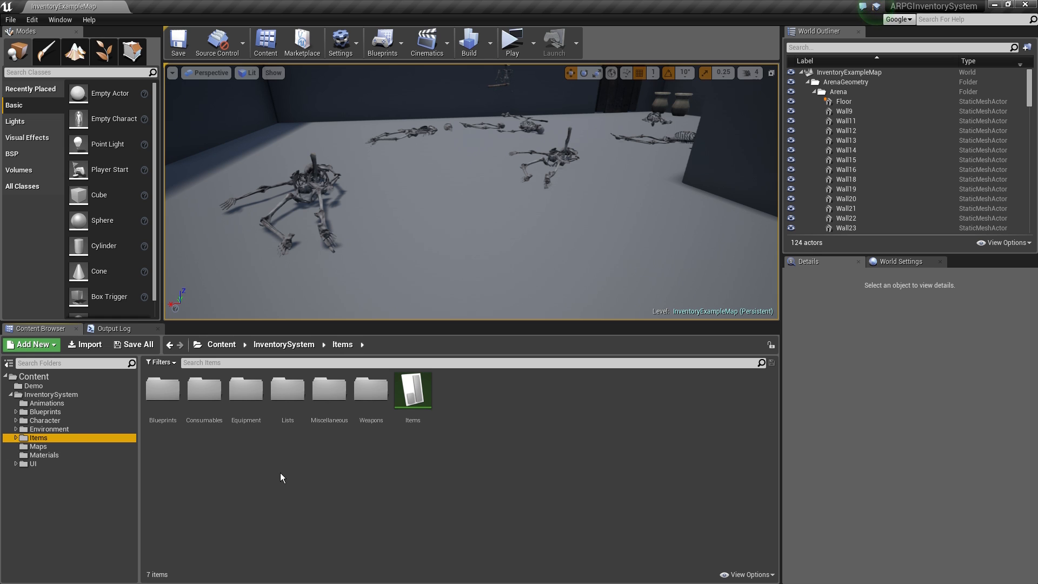
pyautogui.doubleClick(414, 392)
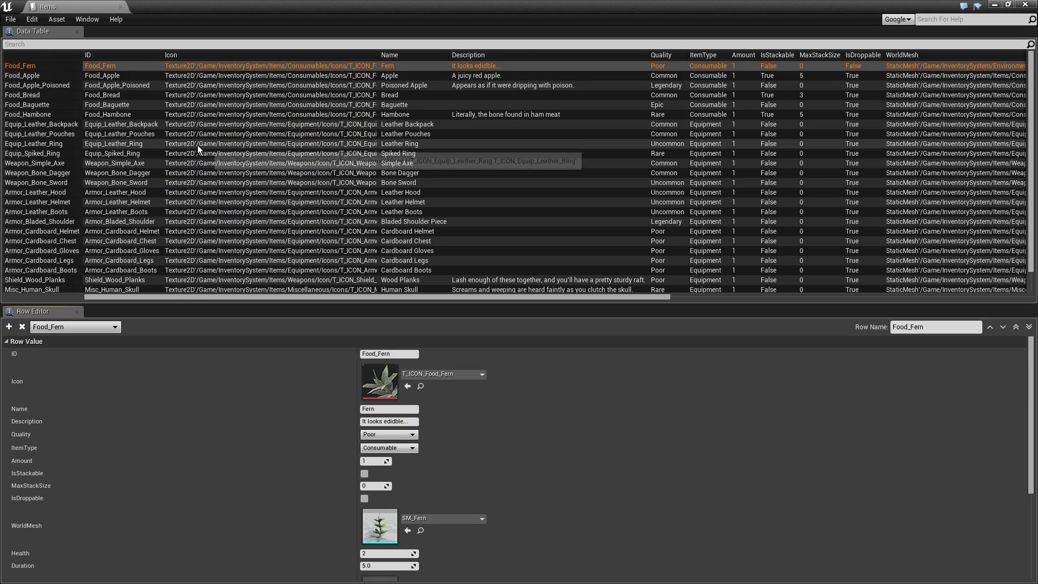
pyautogui.scroll(-2, 465, 139)
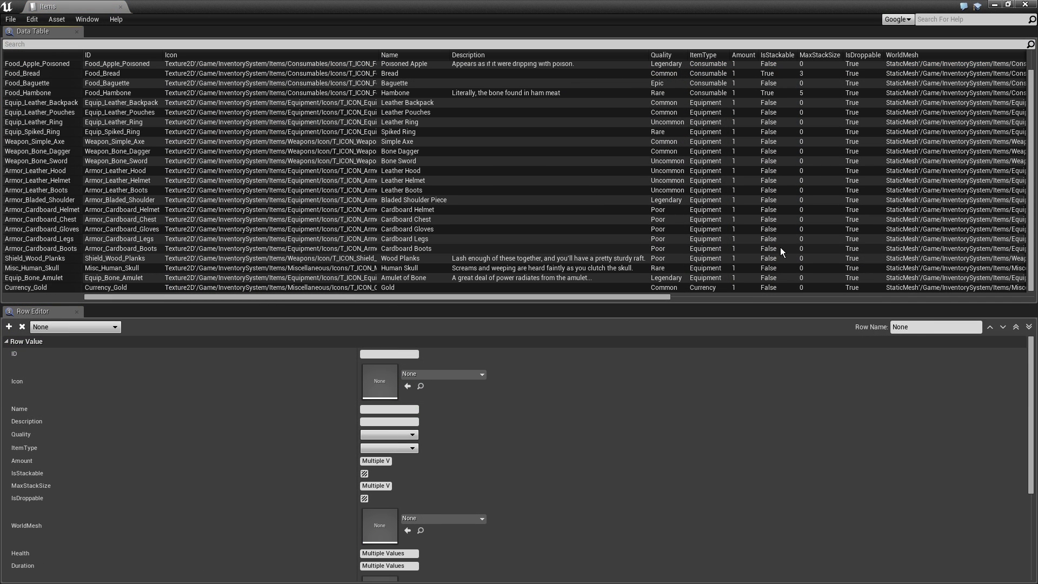
pyautogui.click(8, 327)
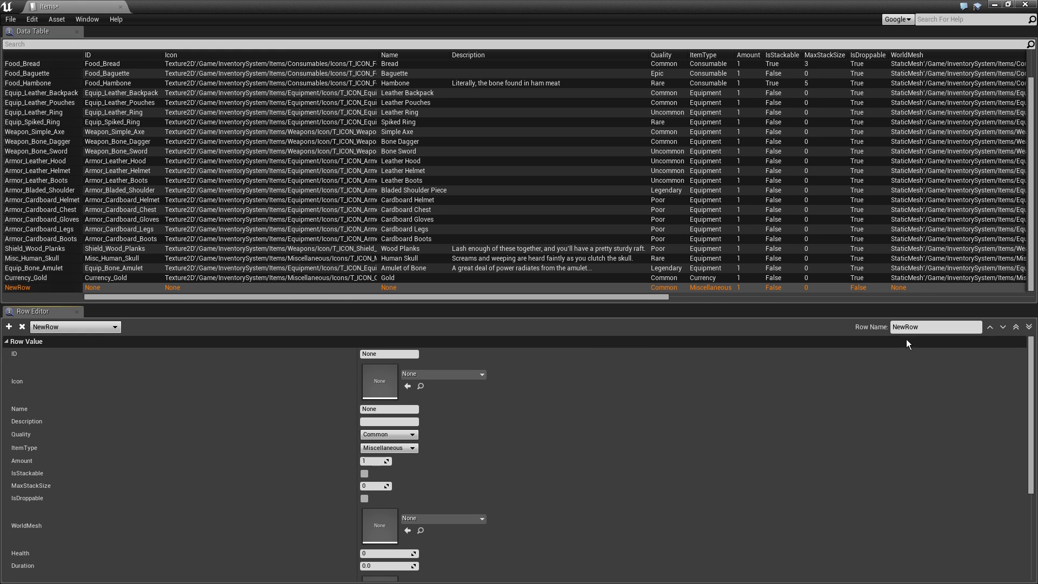
# Rename the new row to Armor_Cloth_Wizard_Hat and copy that name for reuse
pyautogui.moveTo(939, 329); pyautogui.dragTo(895, 330)
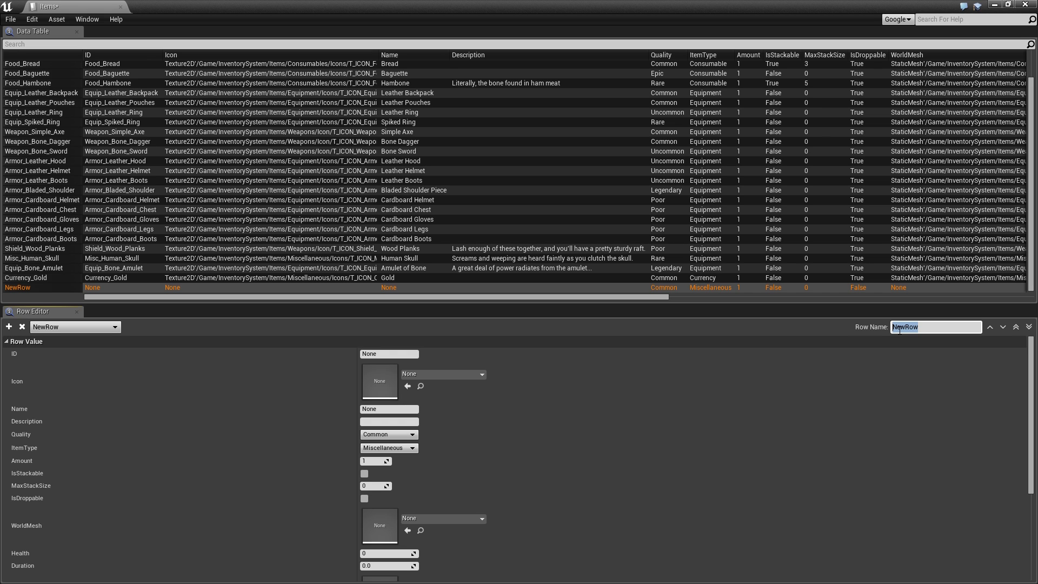
pyautogui.write('Armor_Cloth_Wizard_Hat')
pyautogui.doubleClick(894, 327)
pyautogui.hotkey('ctrl', 'c')
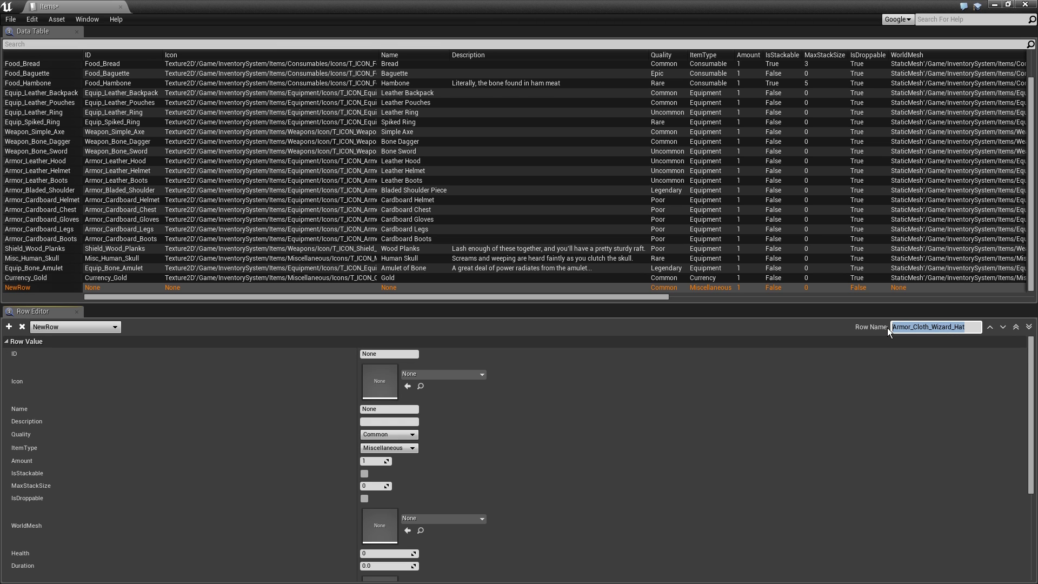
pyautogui.press('Return')
# Set the new row's ID to the copied name Armor_Cloth_Wizard_Hat
pyautogui.click(362, 354)
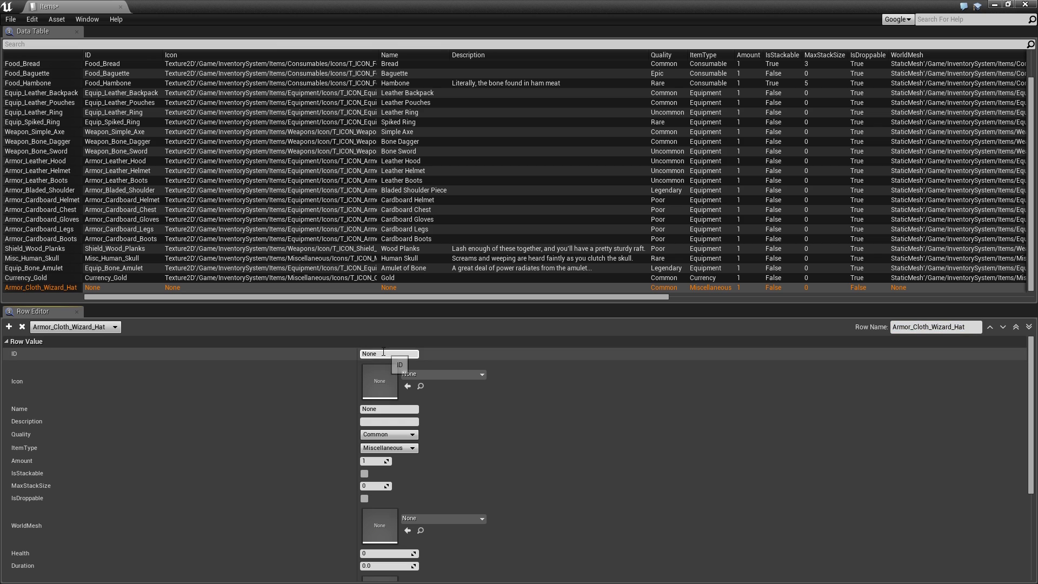
pyautogui.hotkey('ctrl', 'v')
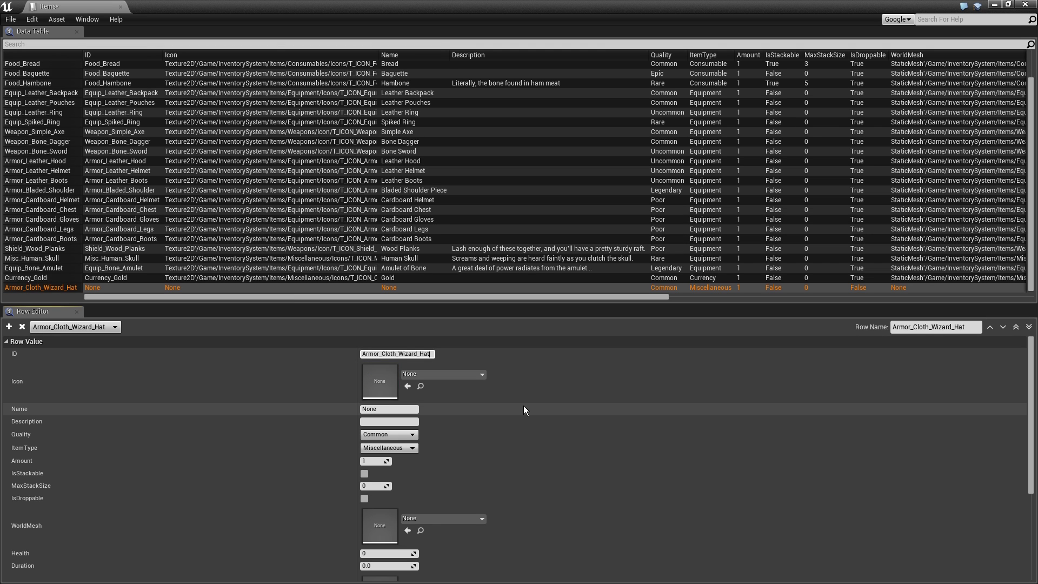
pyautogui.press('Return')
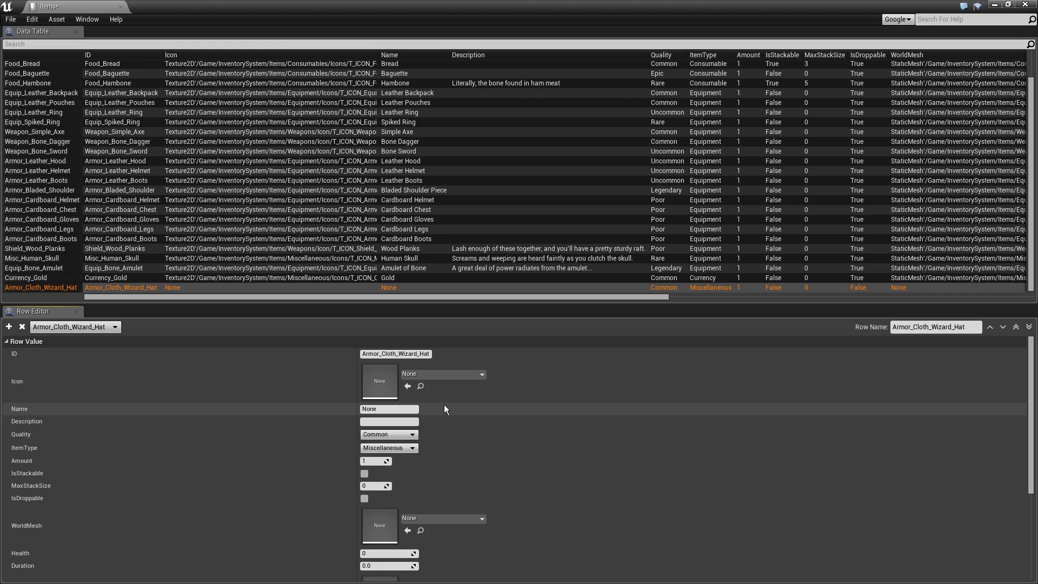
# Assign the T_ICON_NULL texture as the wizard hat row's icon
pyautogui.click(443, 375)
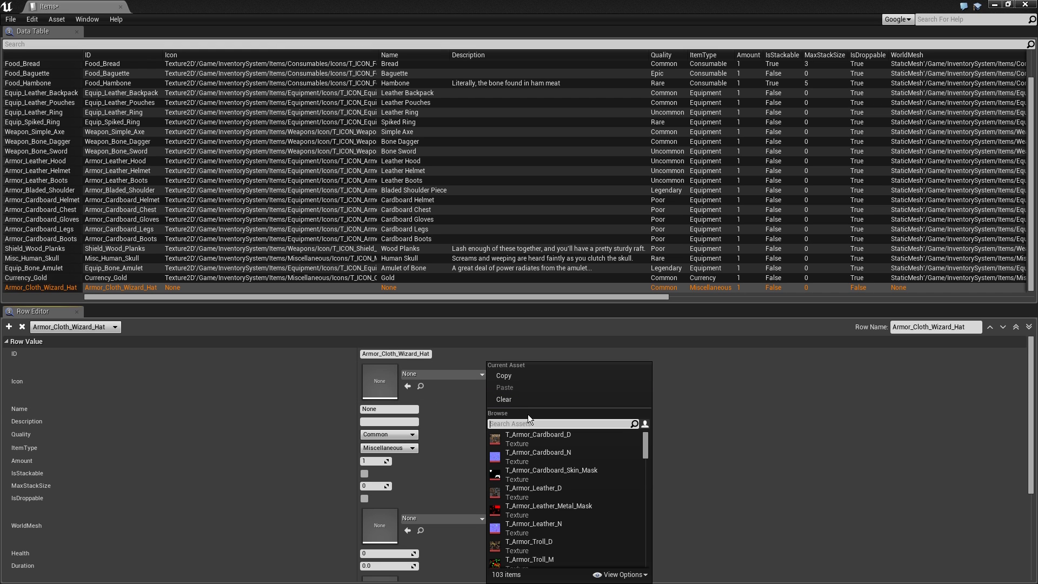
pyautogui.write('null')
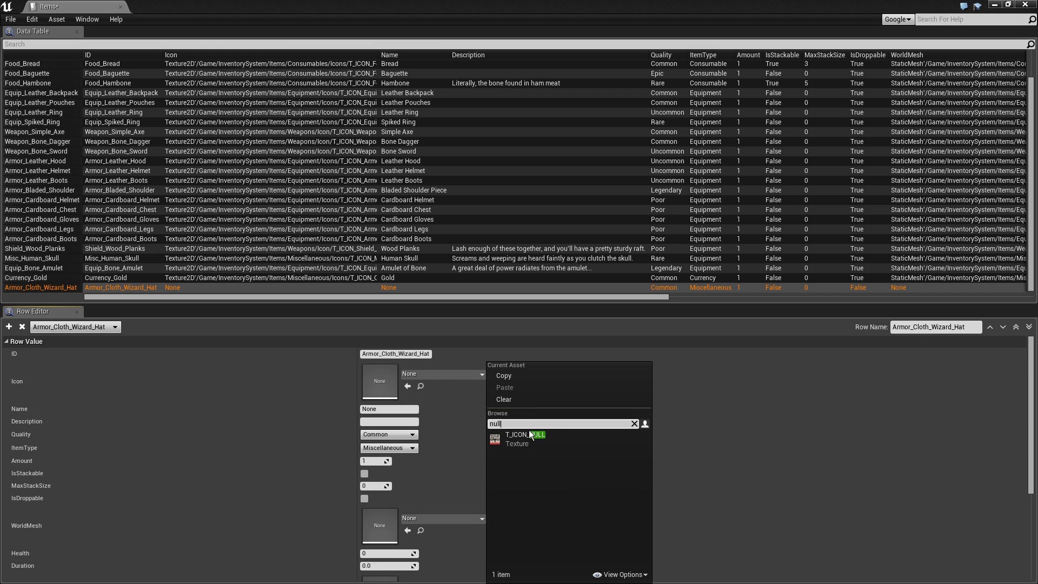
pyautogui.click(537, 439)
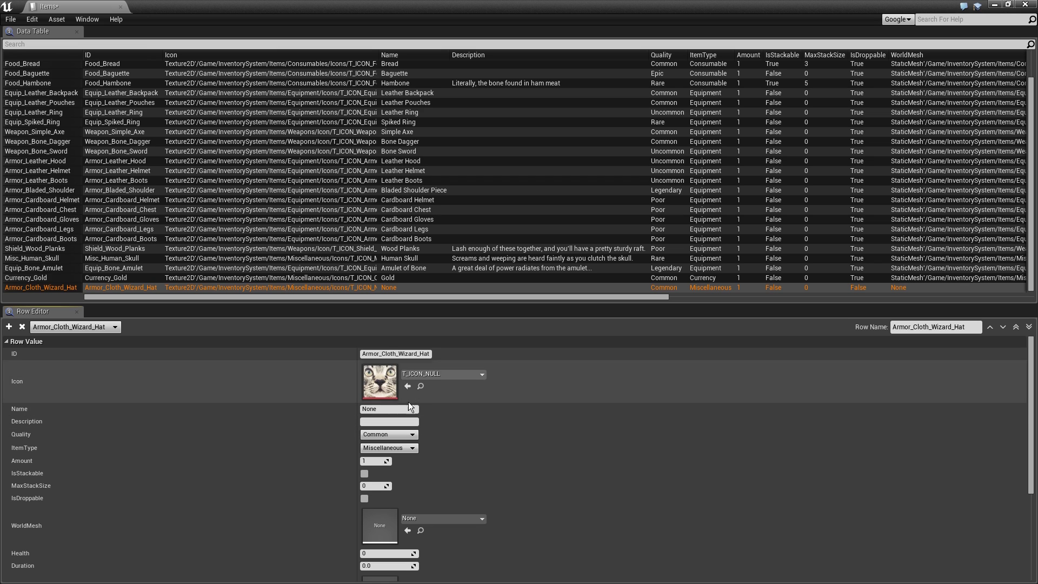
# Set the item's name to "Wizard Hat" and its description to "Magical"
pyautogui.click(361, 409)
pyautogui.write('W')
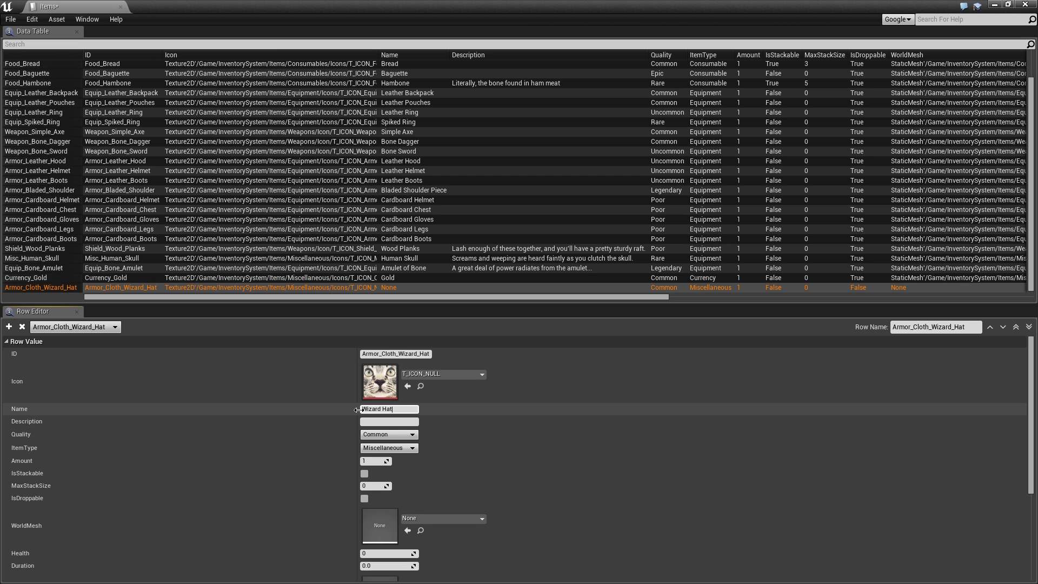
pyautogui.write('izard Hat')
pyautogui.click(390, 423)
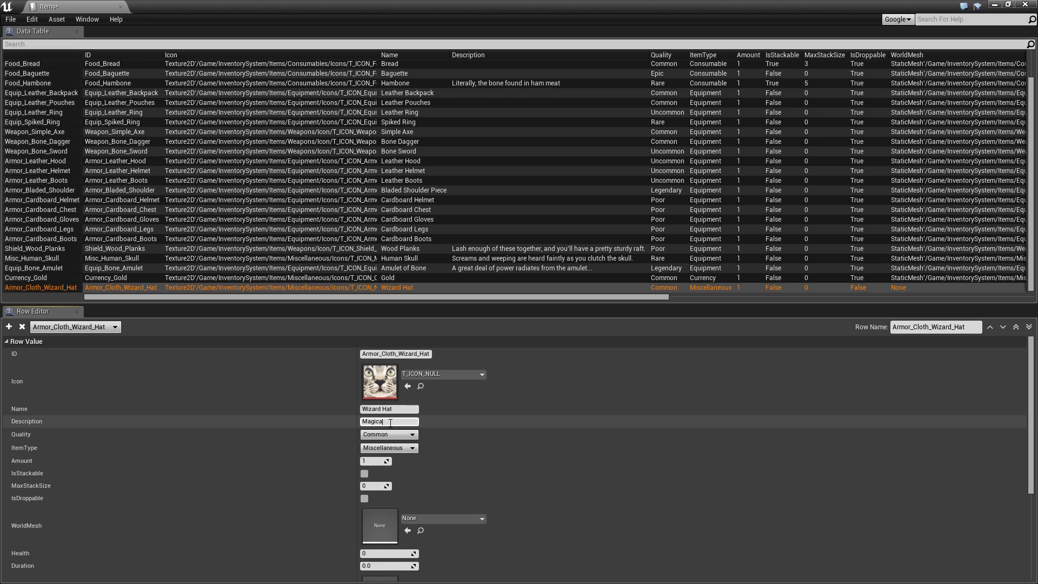
# Set the wizard hat's quality to Legendary and its item type to Equipment
pyautogui.click(401, 433)
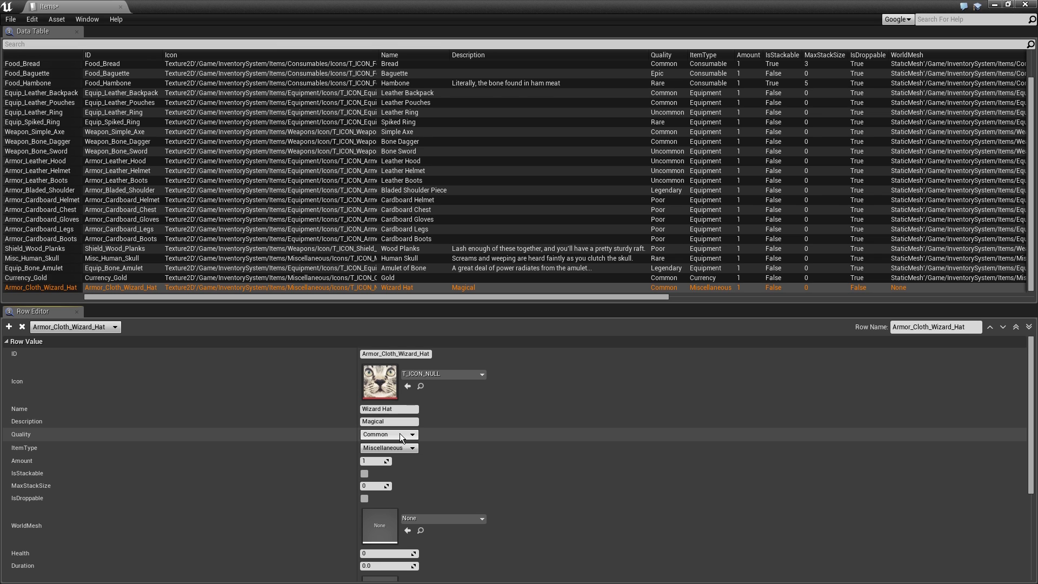
pyautogui.click(389, 474)
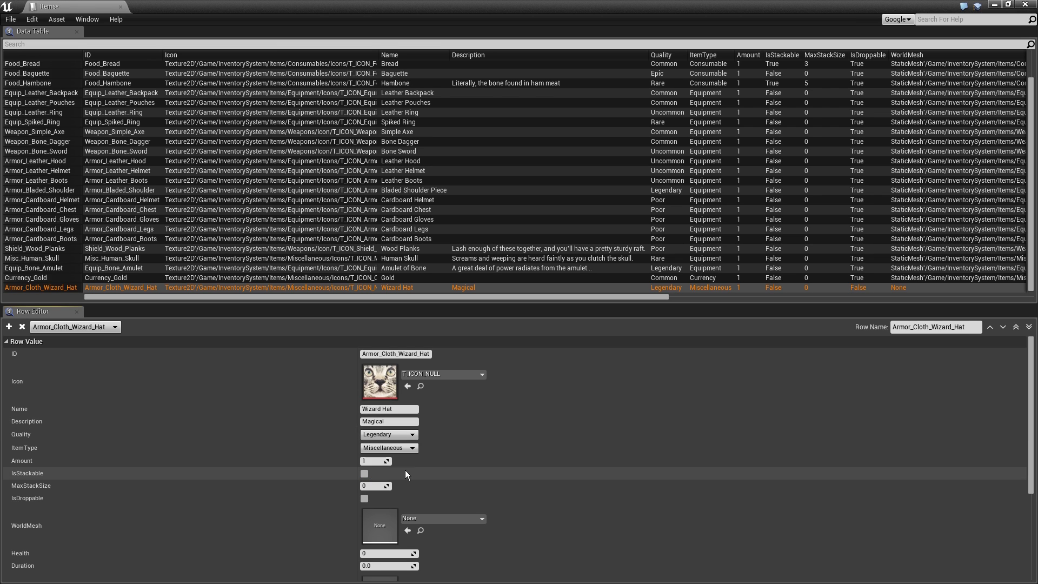
pyautogui.click(386, 449)
pyautogui.click(389, 463)
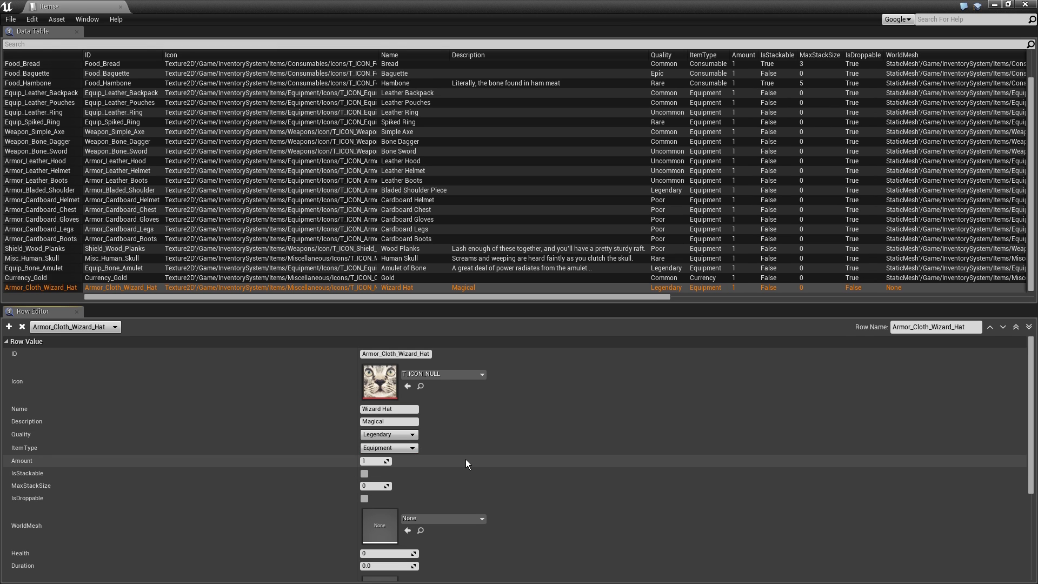
# Make the wizard hat droppable and assign the static mesh SM_Cloth_Wizard_Hat as its WorldMesh
pyautogui.scroll(-2, 466, 459)
pyautogui.scroll(-2, 443, 453)
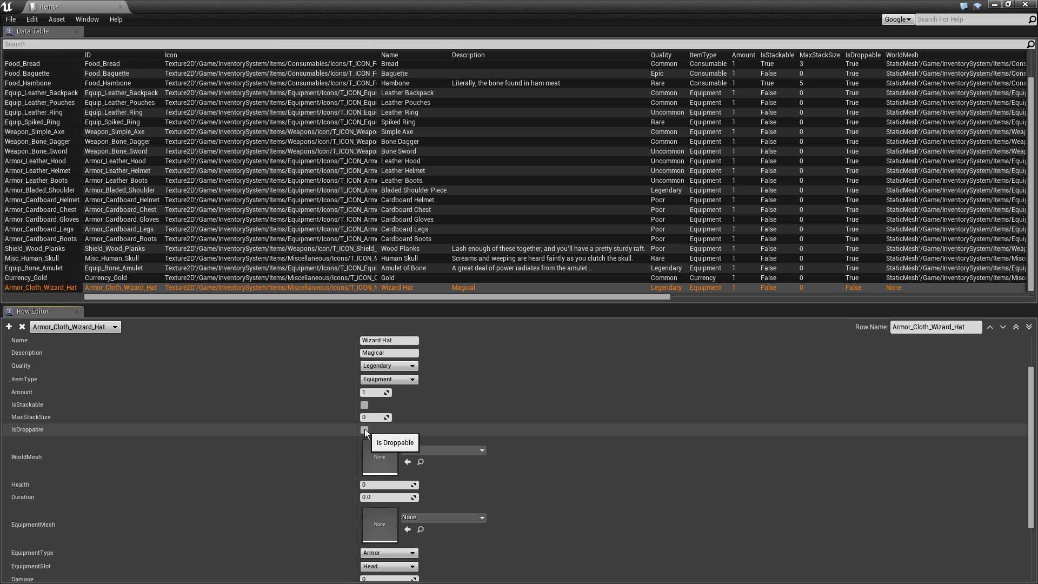
pyautogui.click(364, 429)
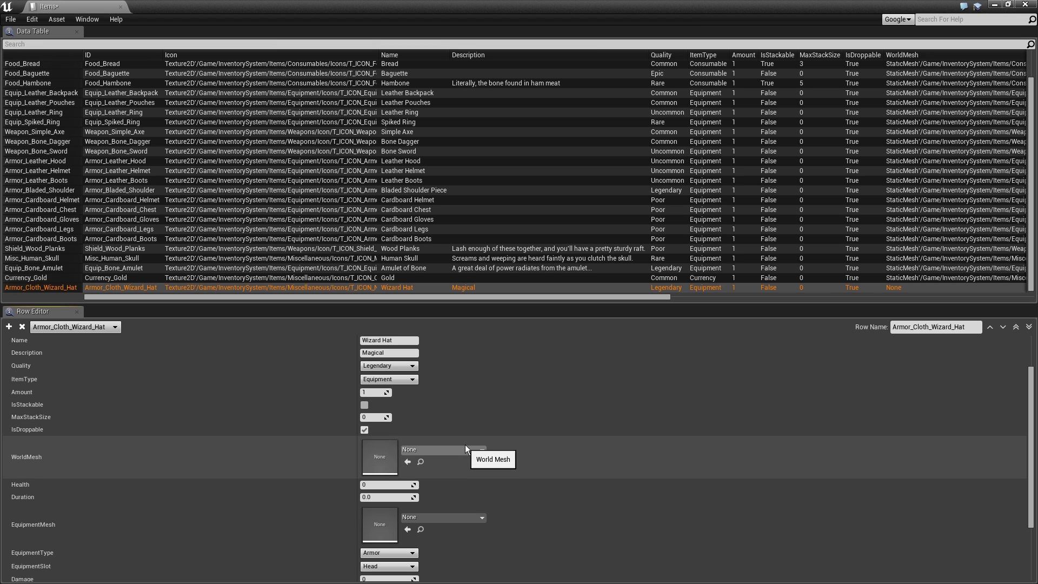
pyautogui.click(478, 449)
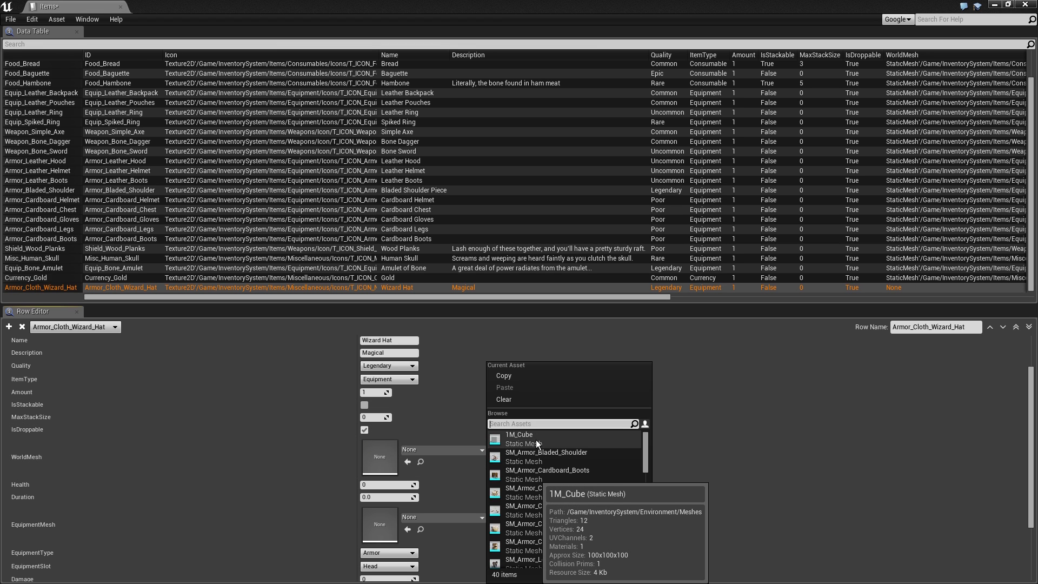
pyautogui.write('wiza')
pyautogui.click(550, 439)
# Assign the skeletal mesh SK_Cloth_Wizard_Hat as the item's EquipmentMesh
pyautogui.scroll(-2, 550, 440)
pyautogui.scroll(-2, 549, 441)
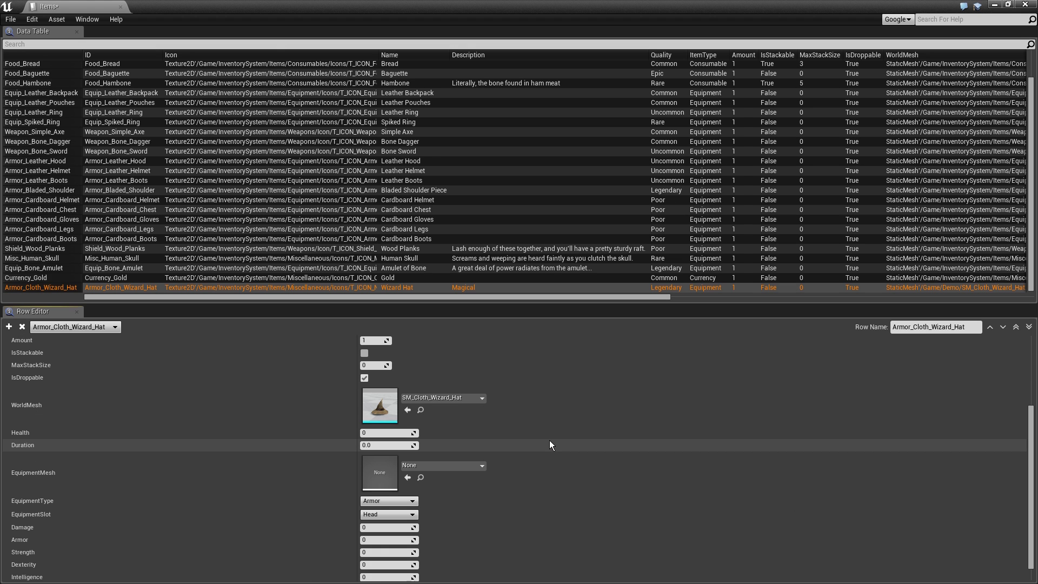
pyautogui.click(458, 466)
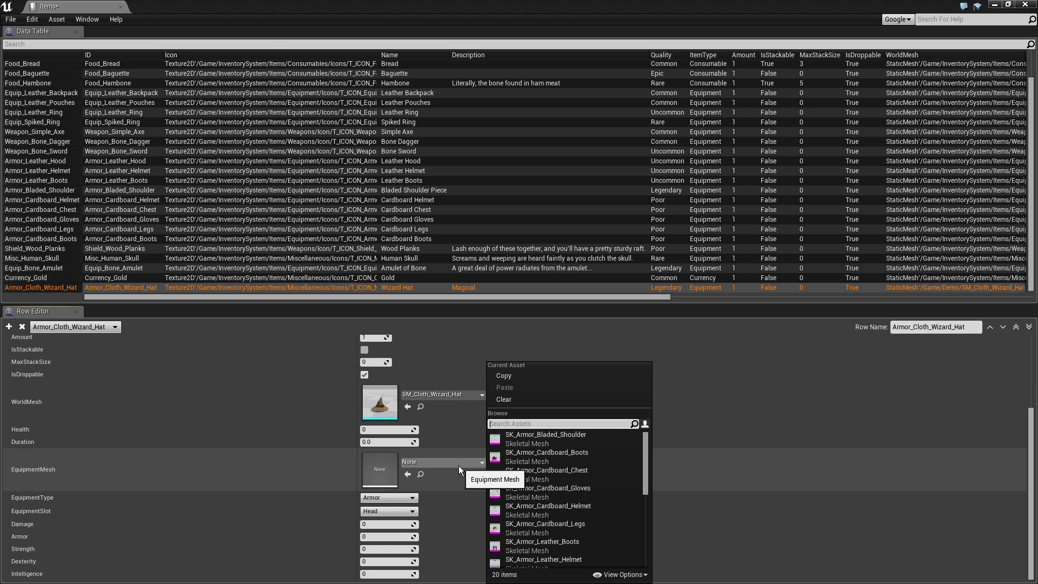
pyautogui.write('wizard')
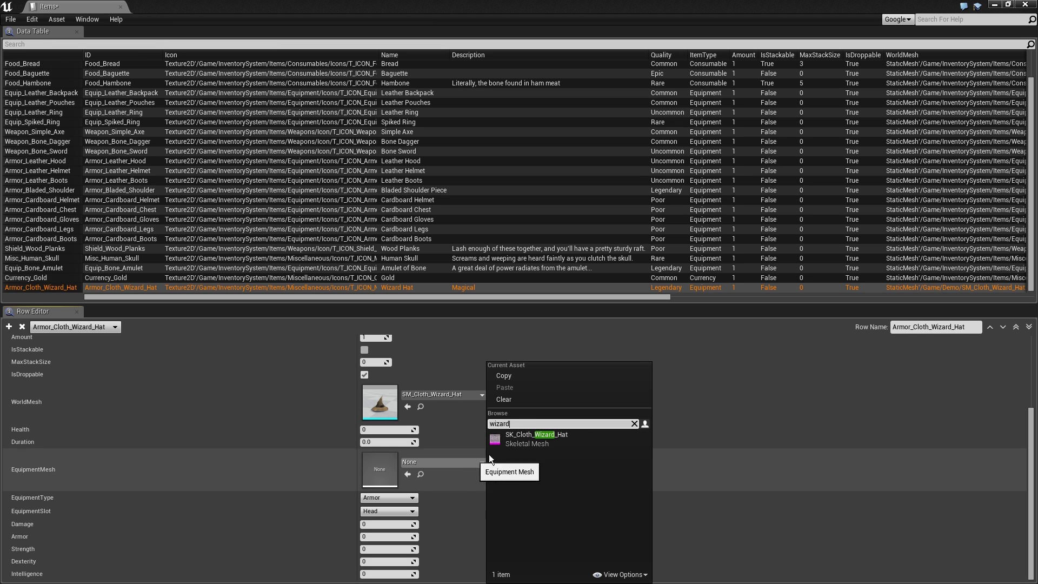
pyautogui.click(547, 440)
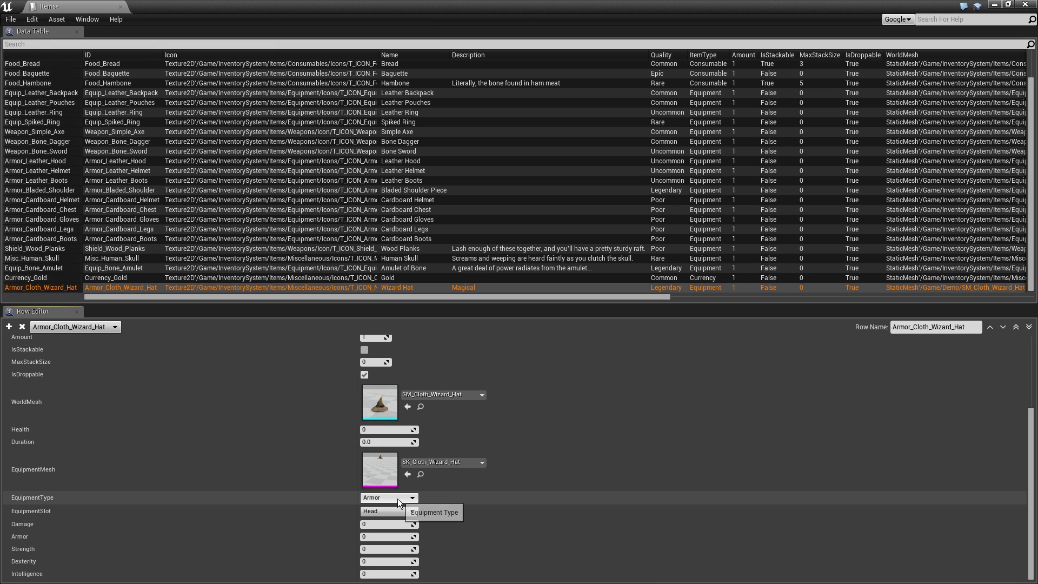
# Set the wizard hat's Armor to 2 and its Intelligence to 12
pyautogui.click(384, 537)
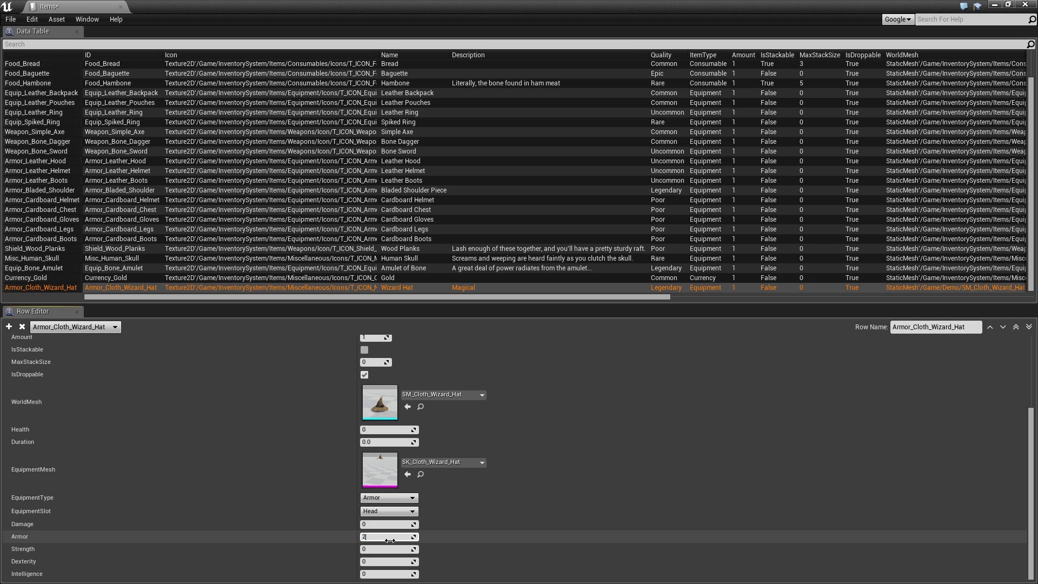
pyautogui.click(376, 575)
pyautogui.write('12')
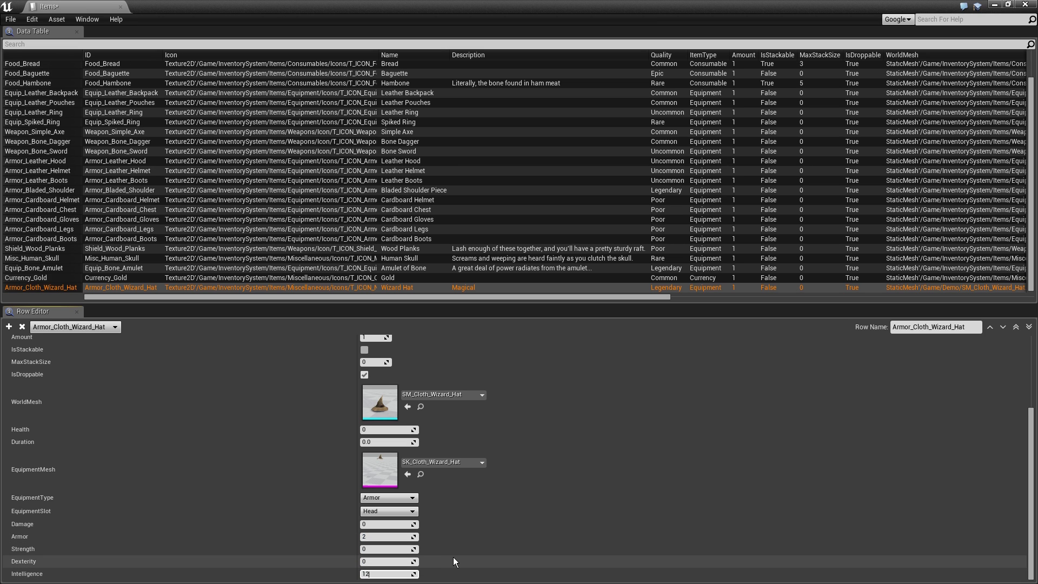
# Save the Items data table and close it
pyautogui.click(11, 19)
pyautogui.click(27, 45)
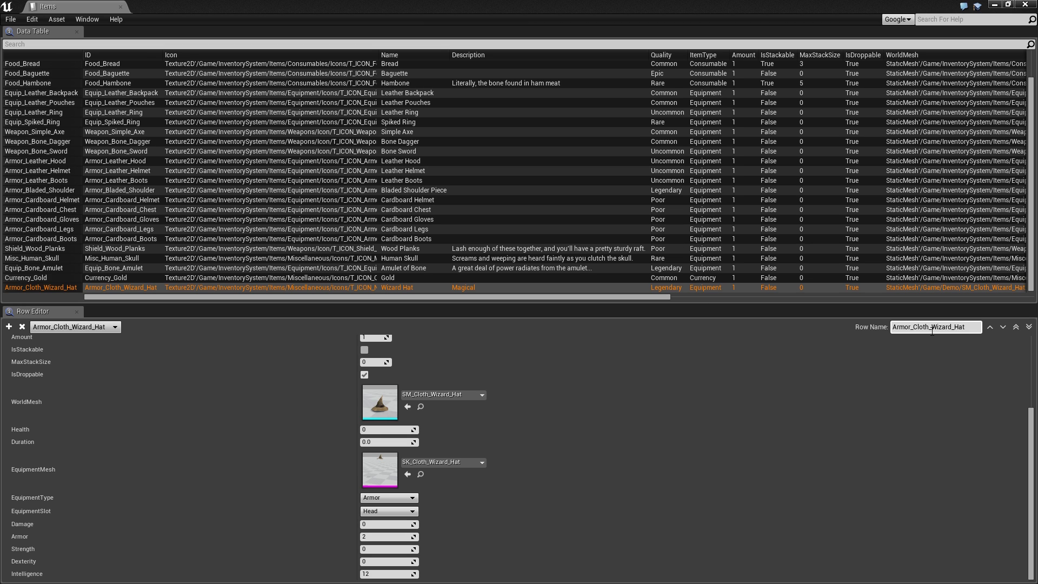
pyautogui.click(120, 8)
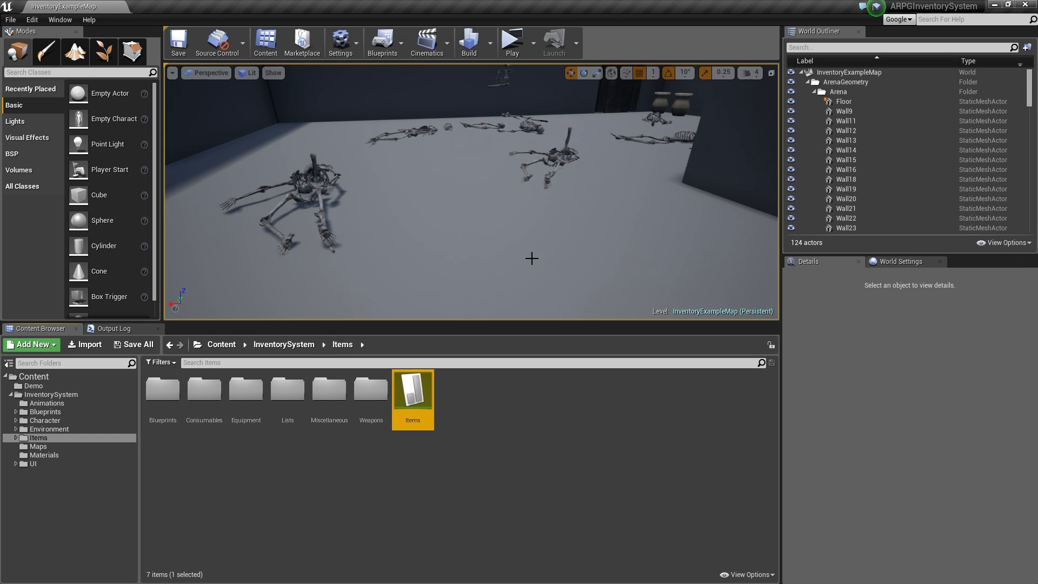
# Duplicate the Armor_Leather_Helmet blueprint in the Items Blueprints folder and name the copy Armor_Cloth_Wizard_Hat
pyautogui.doubleClick(163, 390)
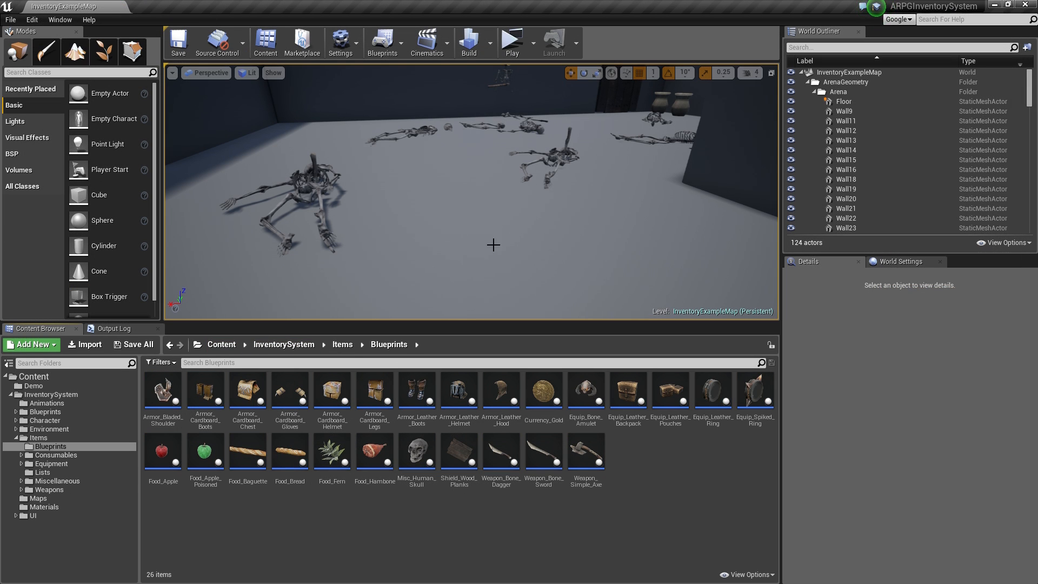
pyautogui.rightClick(462, 395)
pyautogui.click(508, 422)
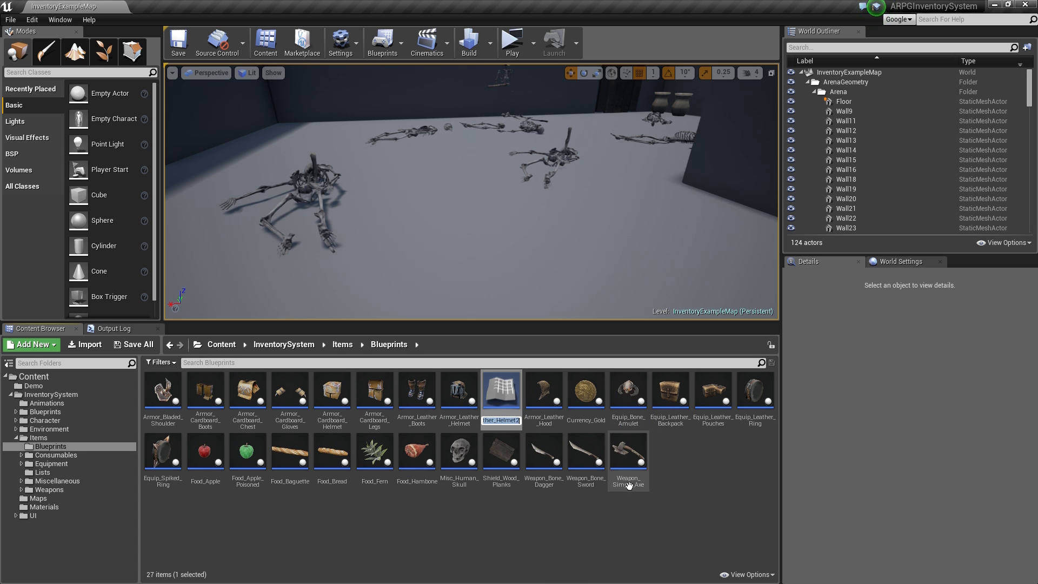
pyautogui.press('BackSpace')
pyautogui.hotkey('ctrl', 'v')
pyautogui.press('Return')
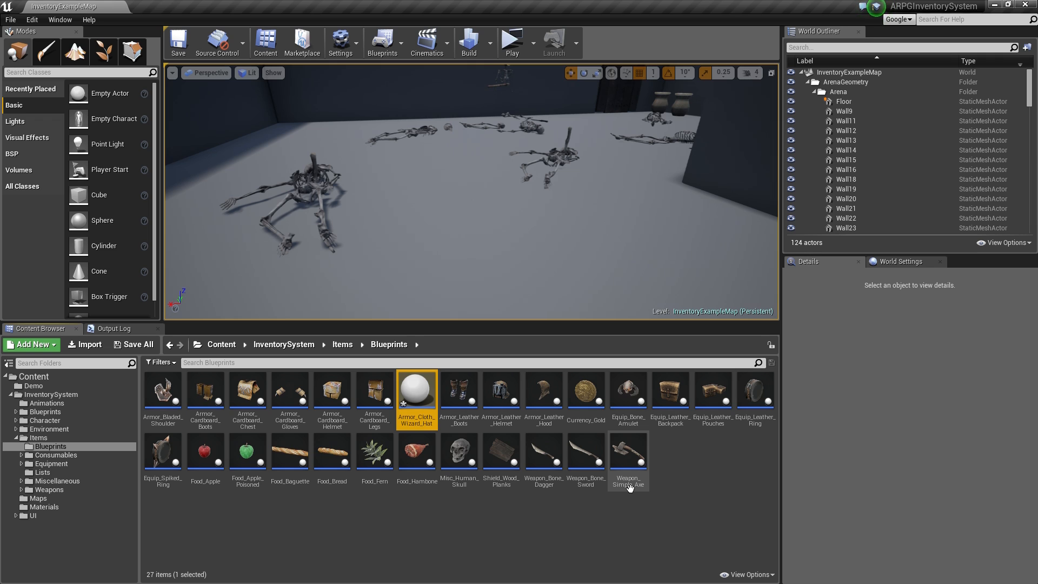
# Open the Armor_Cloth_Wizard_Hat blueprint and set its item ID to Armor_Cloth_Wizard_Hat
pyautogui.doubleClick(418, 390)
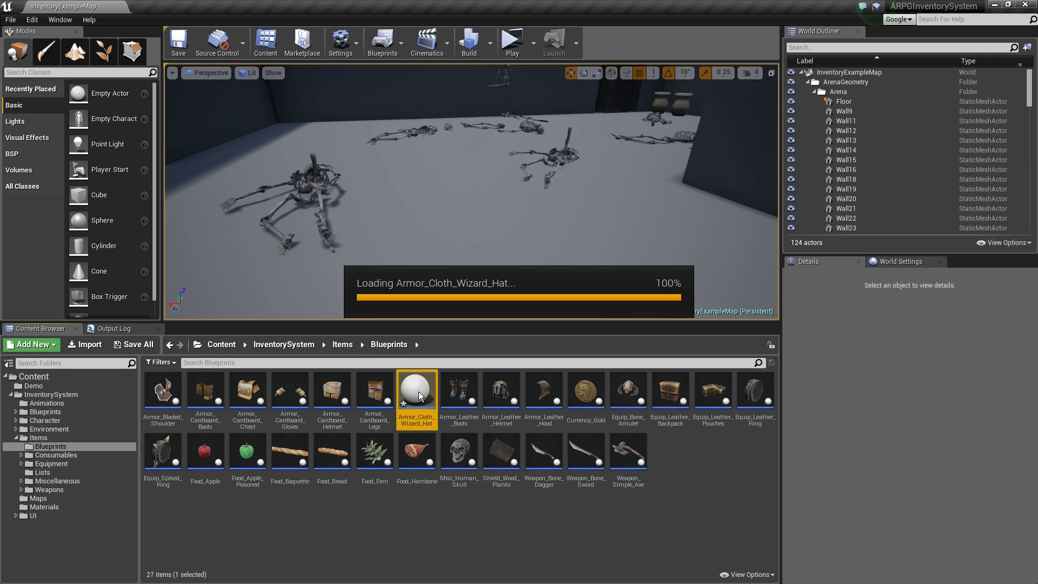
pyautogui.click(367, 122)
pyautogui.write('Armor_Cloth_Wizard_Hat')
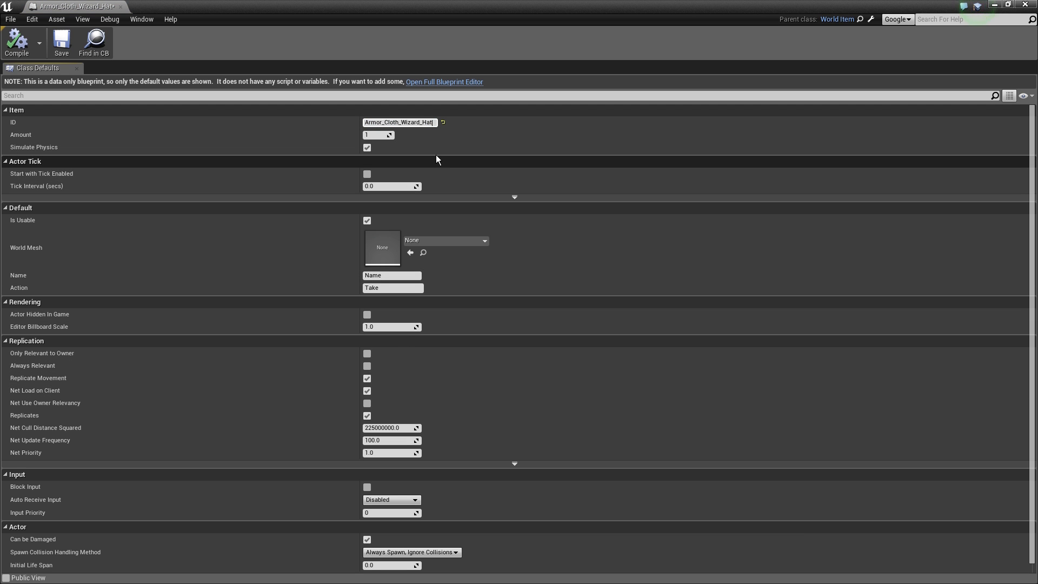
pyautogui.press('Return')
pyautogui.hotkey('ctrl', 'c')
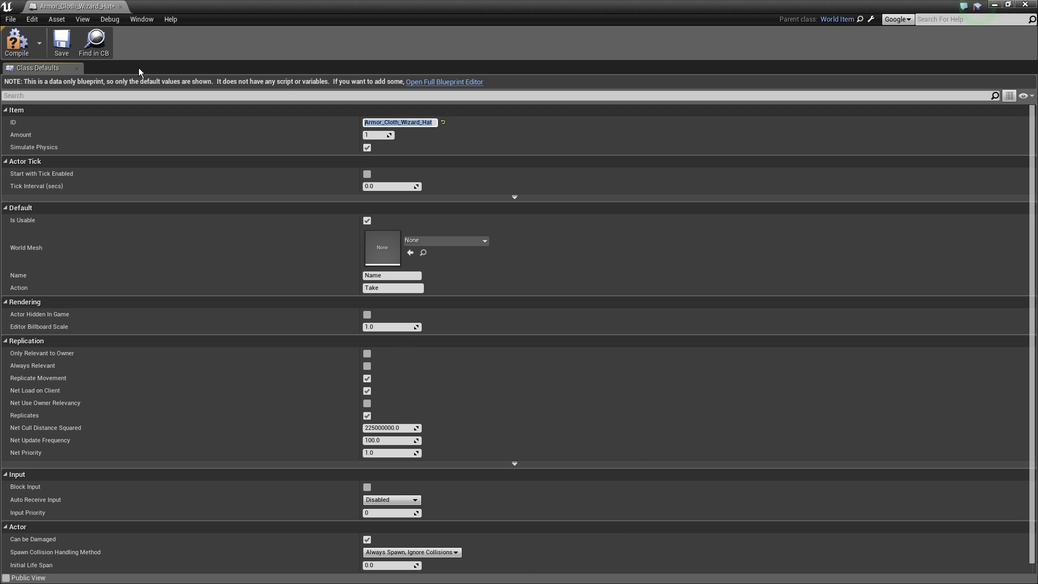
# Compile and save the Armor_Cloth_Wizard_Hat blueprint and close it
pyautogui.click(17, 43)
pyautogui.click(61, 43)
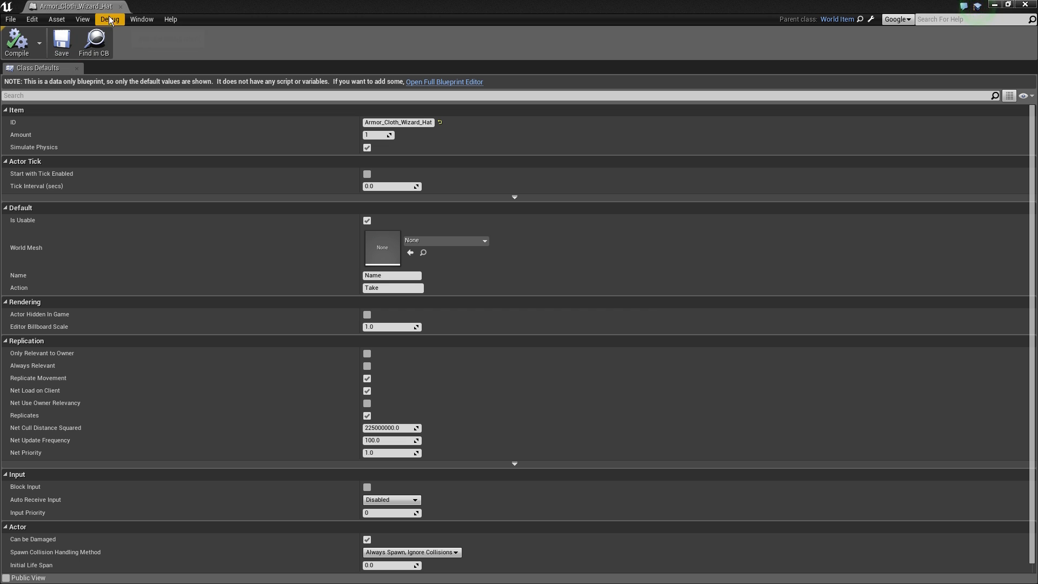
pyautogui.click(121, 7)
# Place Armor_Cloth_Wizard_Hat in the level near the skeletons, snap it to the floor and move it to X -900 cm
pyautogui.moveTo(416, 390); pyautogui.dragTo(442, 221)
pyautogui.moveTo(438, 183); pyautogui.dragTo(442, 118)
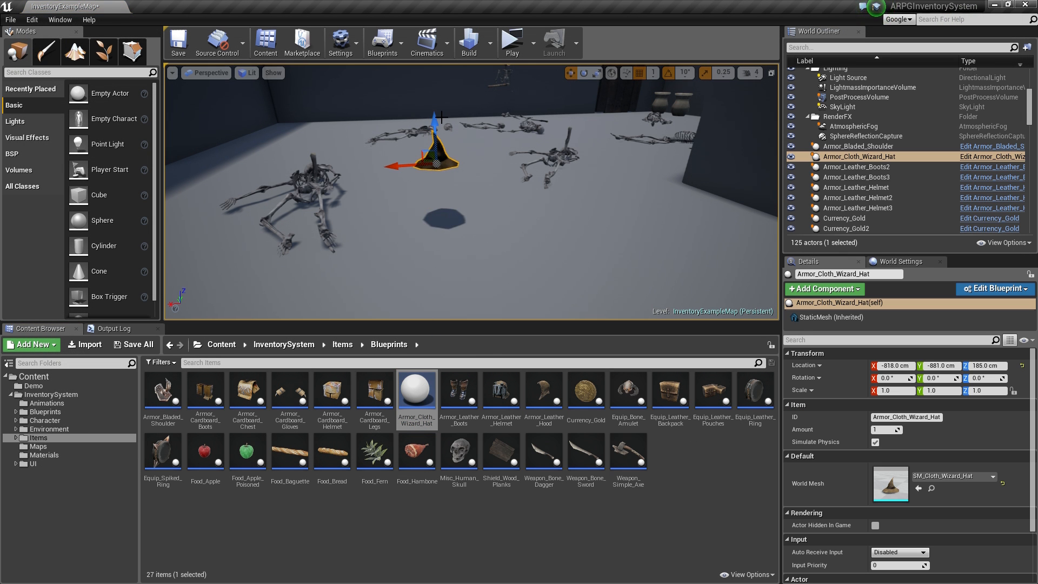
pyautogui.press('End')
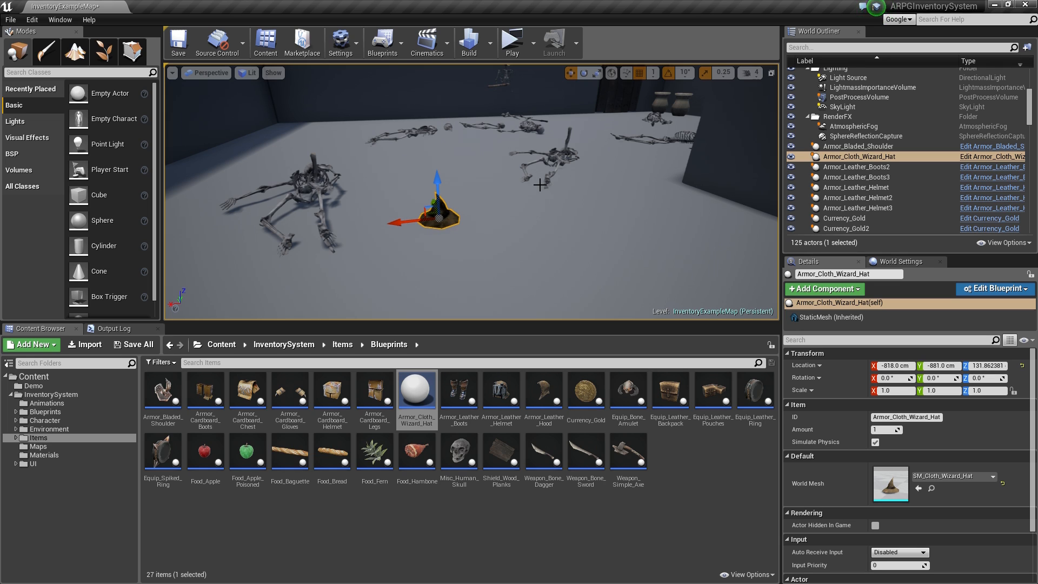
pyautogui.moveTo(416, 225); pyautogui.dragTo(501, 215)
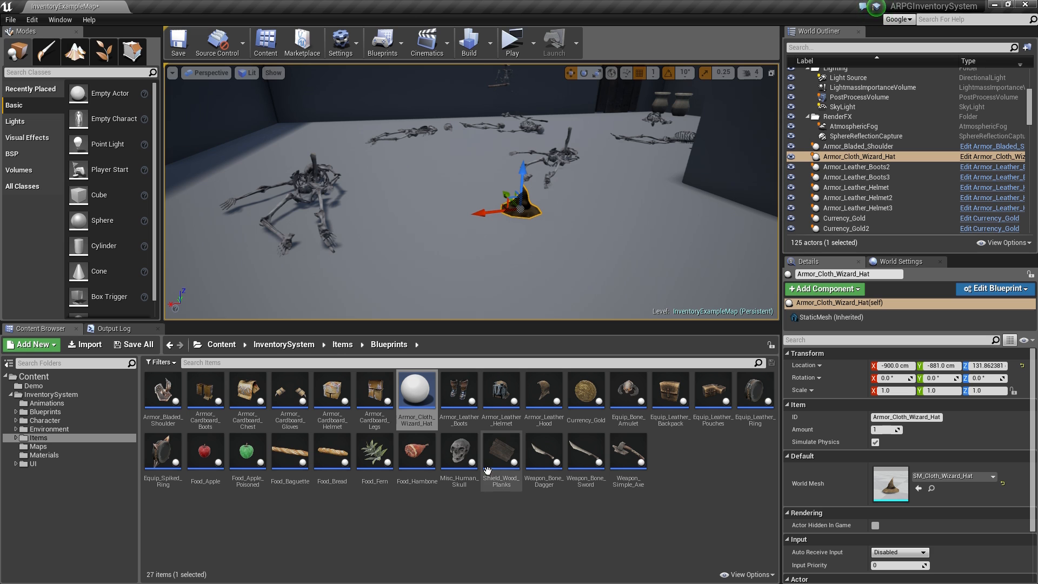
pyautogui.click(484, 524)
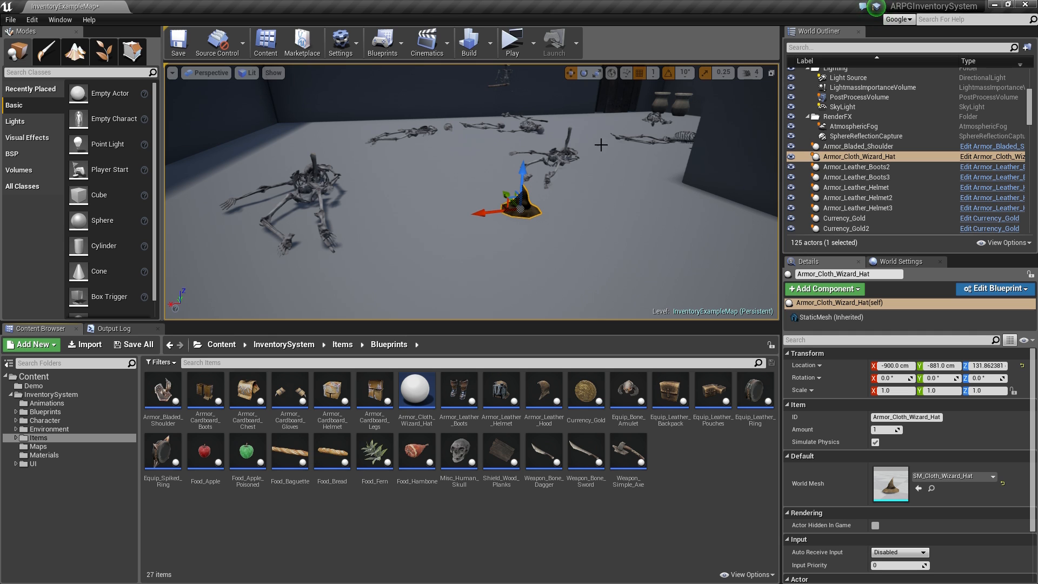
# Open the Loot_Common data table in the Items Lists folder and add a row named Armor_Cloth_Wizard_Hat
pyautogui.doubleClick(34, 439)
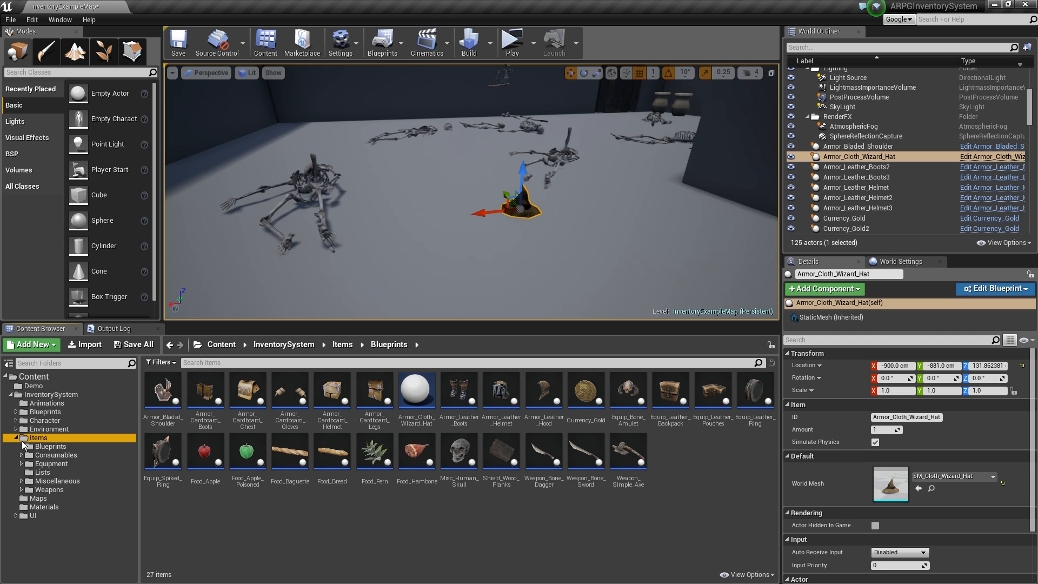
pyautogui.click(48, 474)
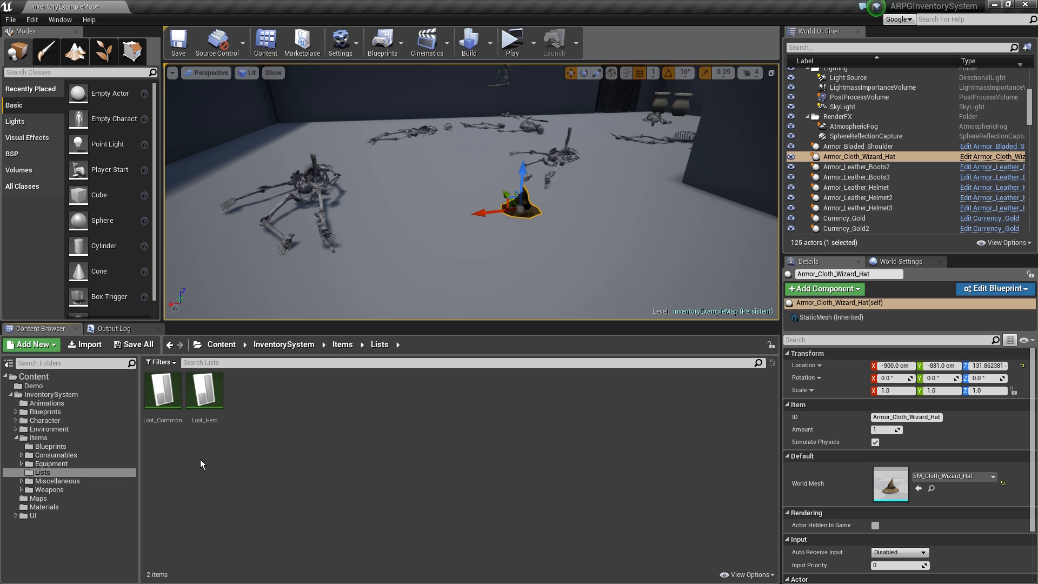
pyautogui.doubleClick(162, 392)
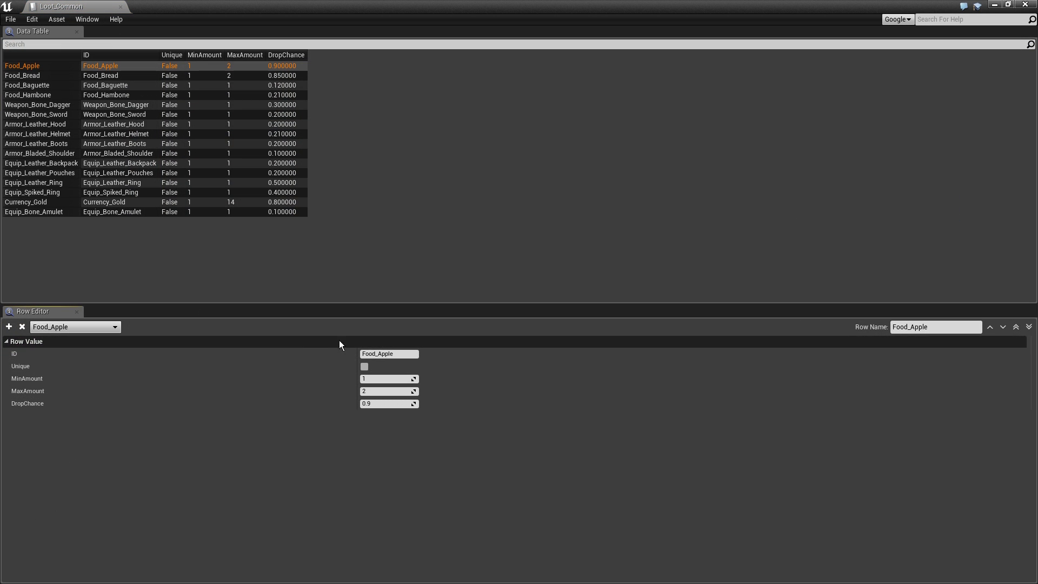
pyautogui.click(9, 327)
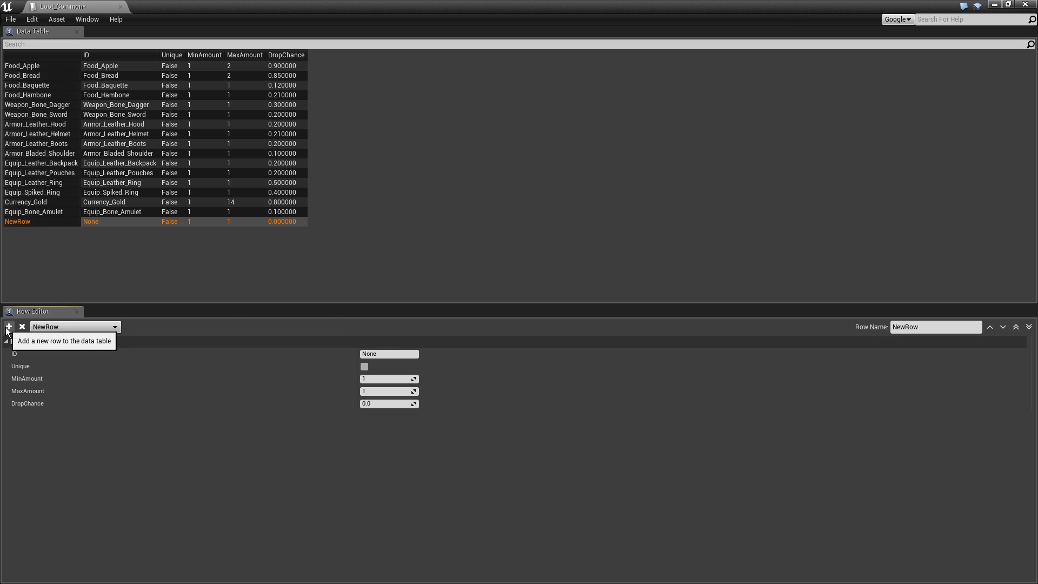
pyautogui.click(894, 327)
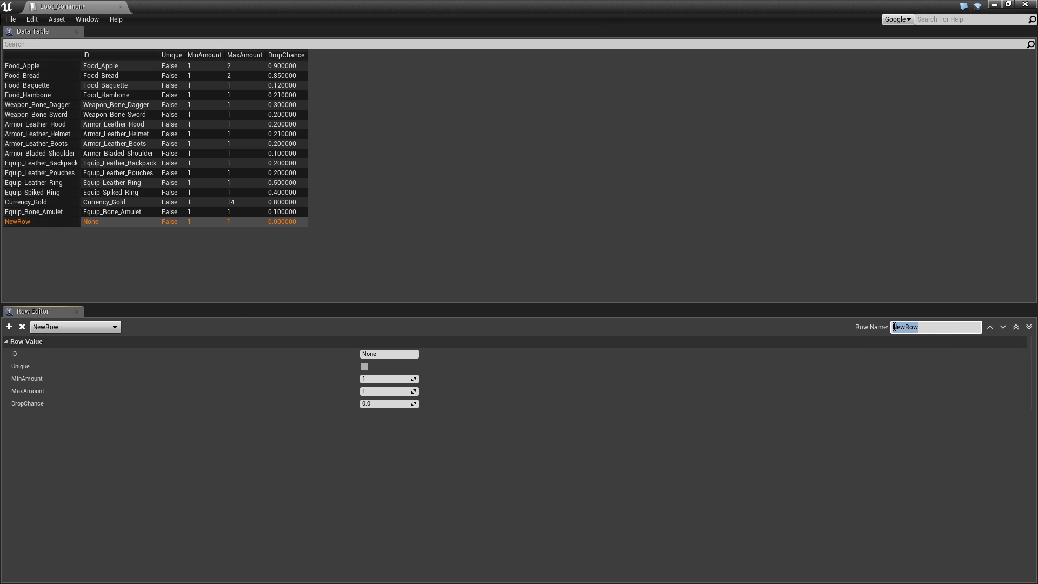
pyautogui.hotkey('ctrl', 'v')
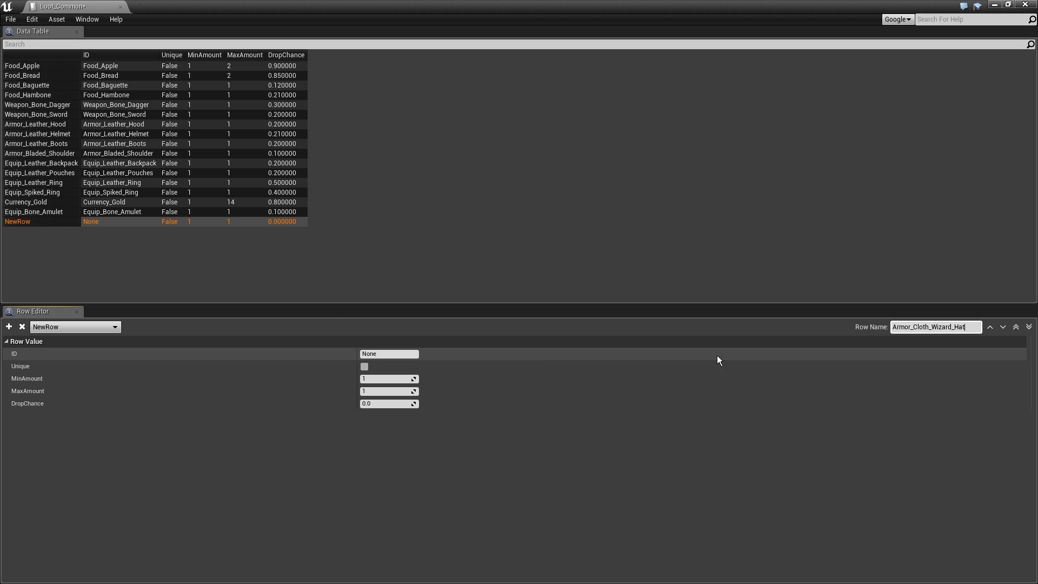
# Set the new loot row's ID to Armor_Cloth_Wizard_Hat and its DropChance to 1.0
pyautogui.click(405, 354)
pyautogui.hotkey('ctrl', 'v')
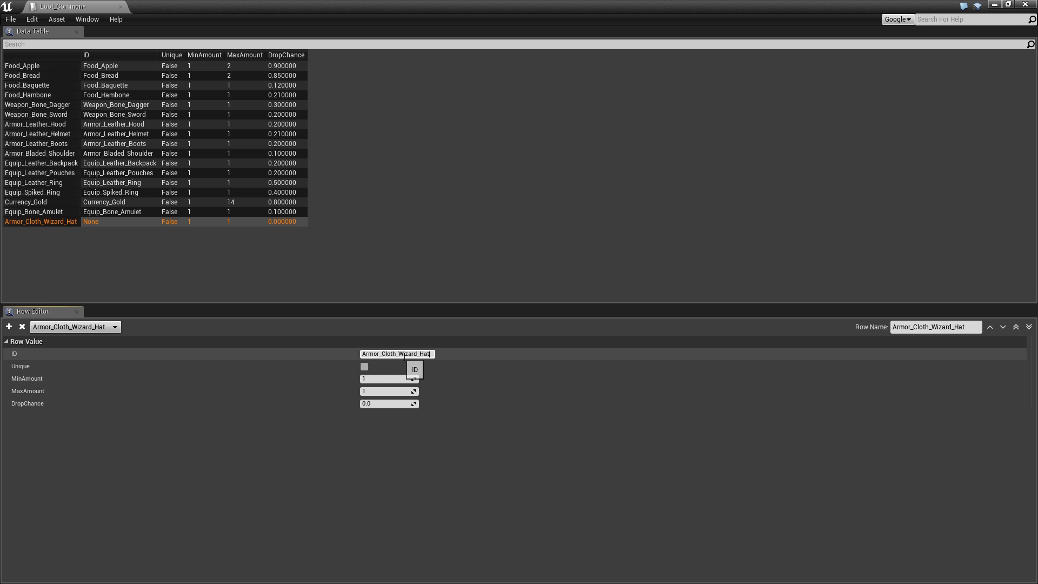
pyautogui.click(400, 405)
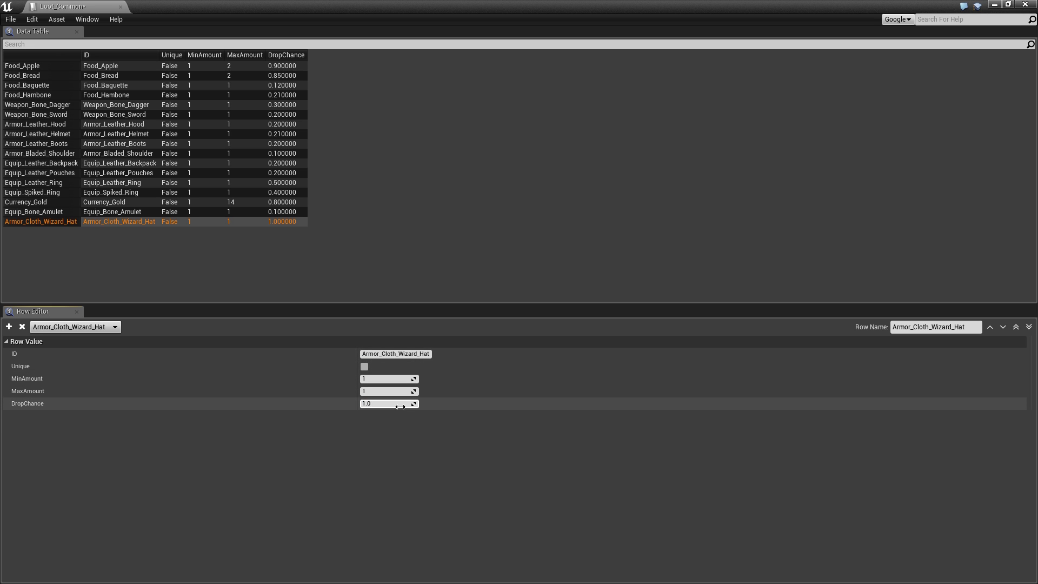
# Save the Loot_Common data table and close it
pyautogui.click(11, 19)
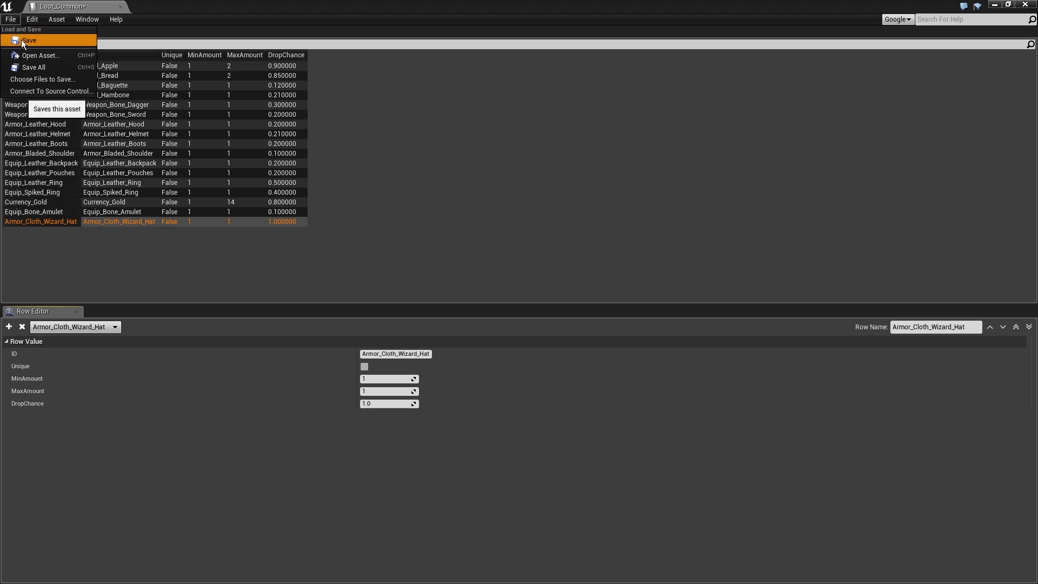
pyautogui.click(22, 40)
pyautogui.click(120, 7)
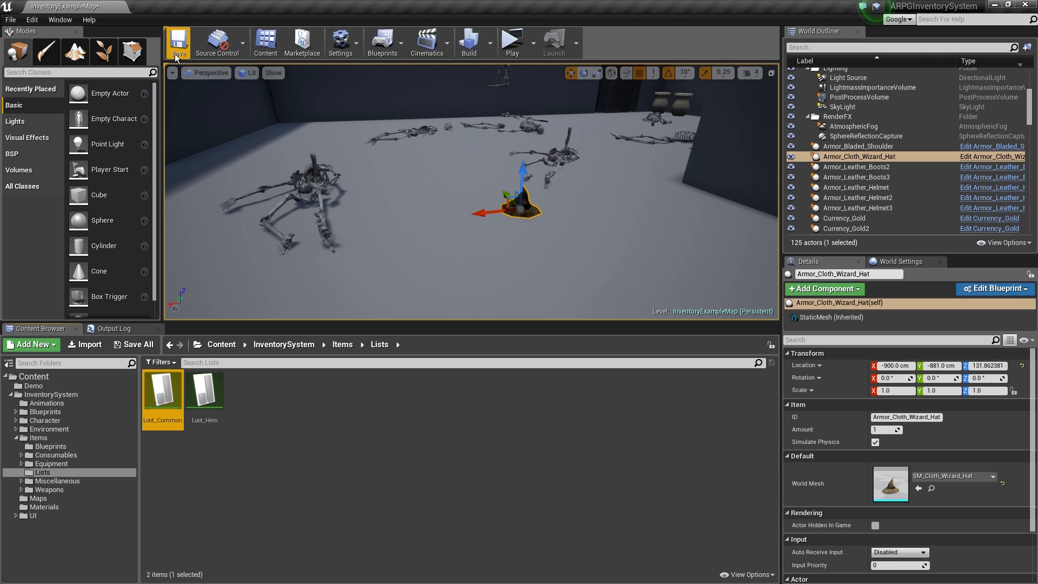
# Play the level, show the inventory and equipment windows, and pick up the wizard hat in third-person view
pyautogui.click(514, 41)
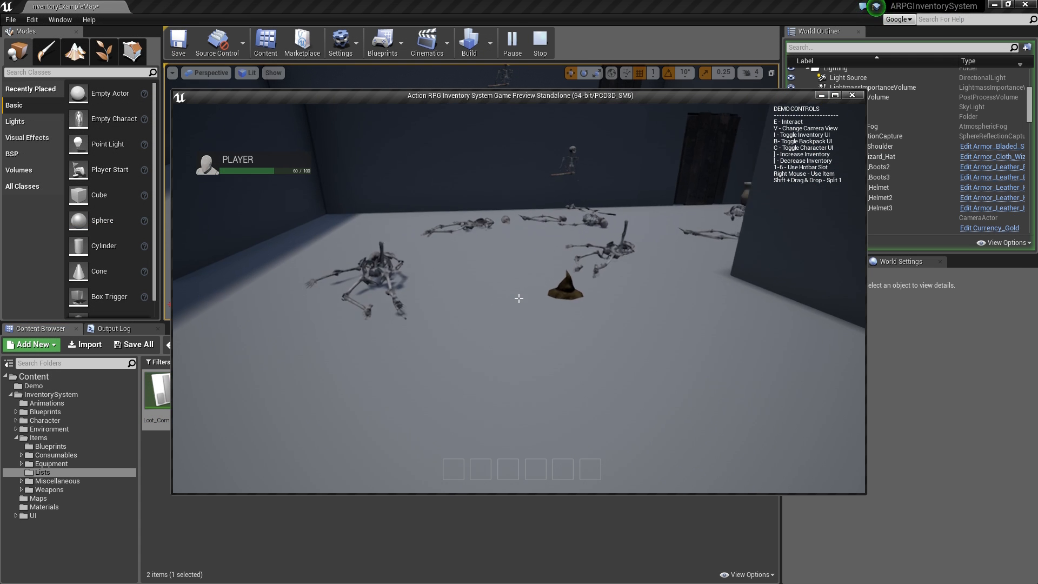
pyautogui.press('w')
pyautogui.press('i')
pyautogui.press('c')
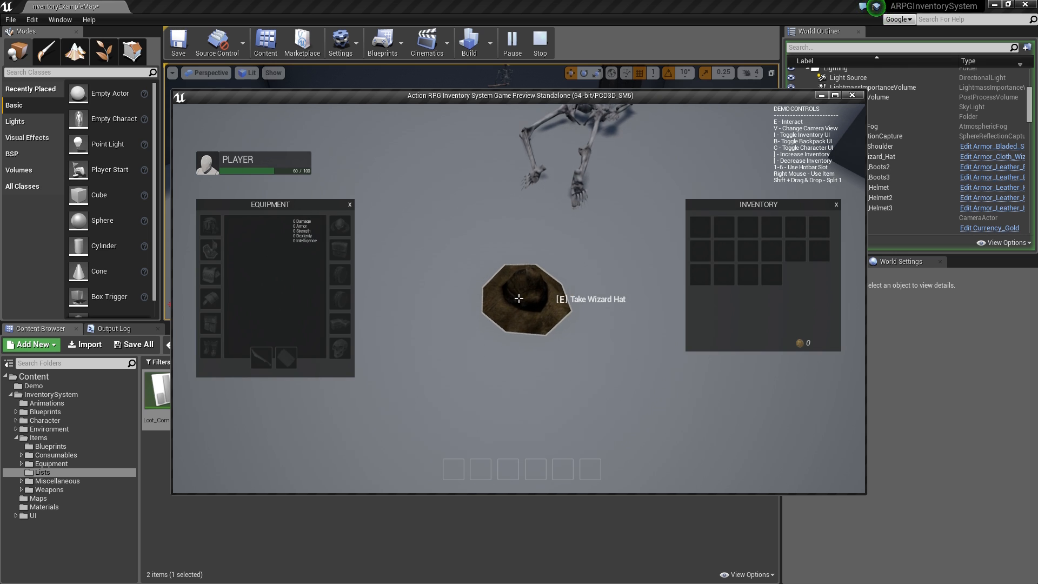
pyautogui.press('e')
pyautogui.press('v')
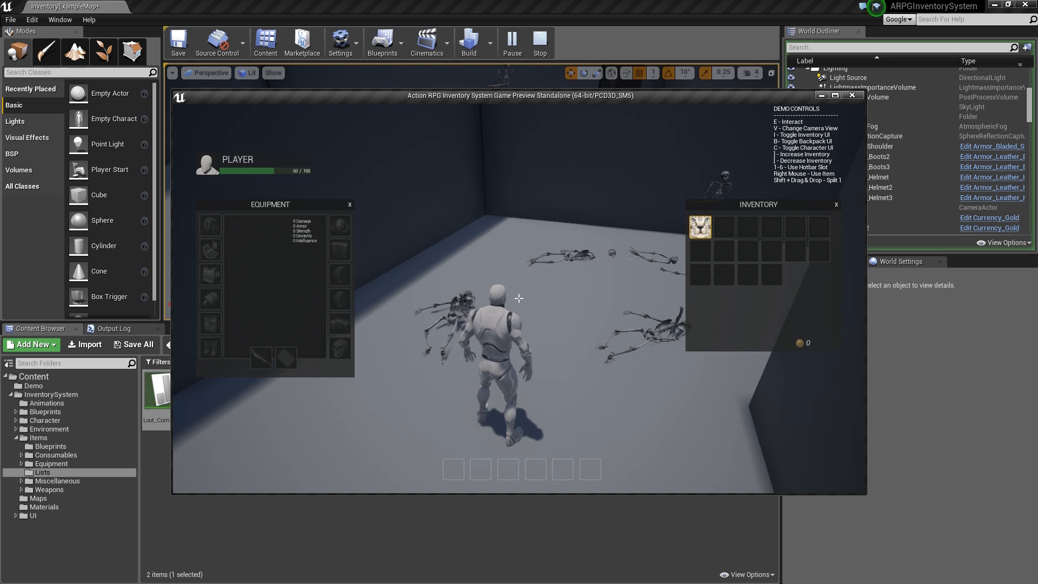
# Drop the wizard hat from the inventory into the world and open the loot of a nearby skeleton
pyautogui.moveTo(700, 227); pyautogui.dragTo(534, 175)
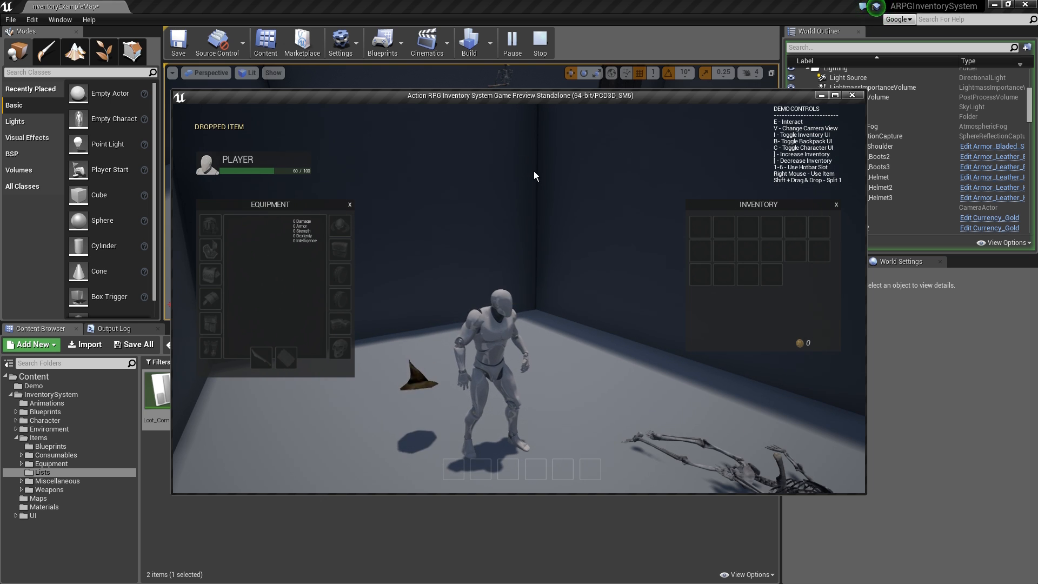
pyautogui.click(541, 183)
pyautogui.press('w')
pyautogui.press('e')
pyautogui.press('e')
pyautogui.press('w')
pyautogui.press('w')
pyautogui.press('e')
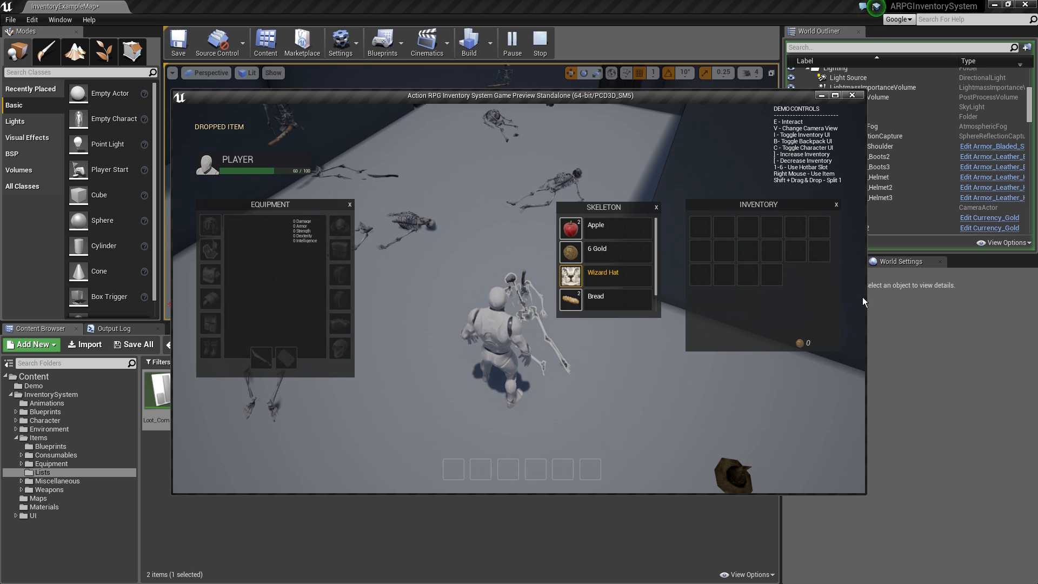
# Take the Wizard Hat from the skeleton and equip it on the character, ending the play session after viewing it
pyautogui.rightClick(578, 277)
pyautogui.rightClick(704, 235)
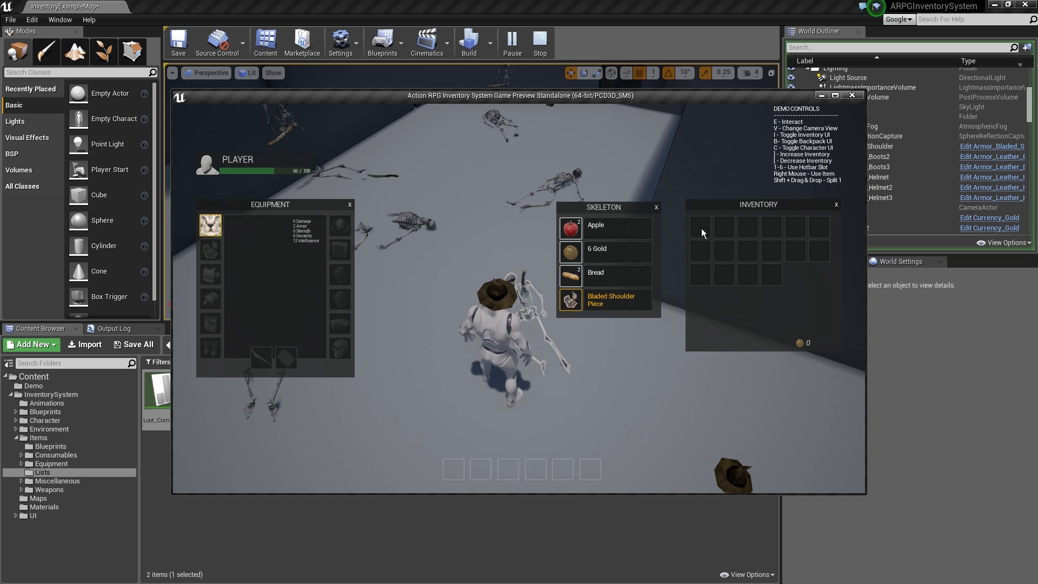
pyautogui.press('e')
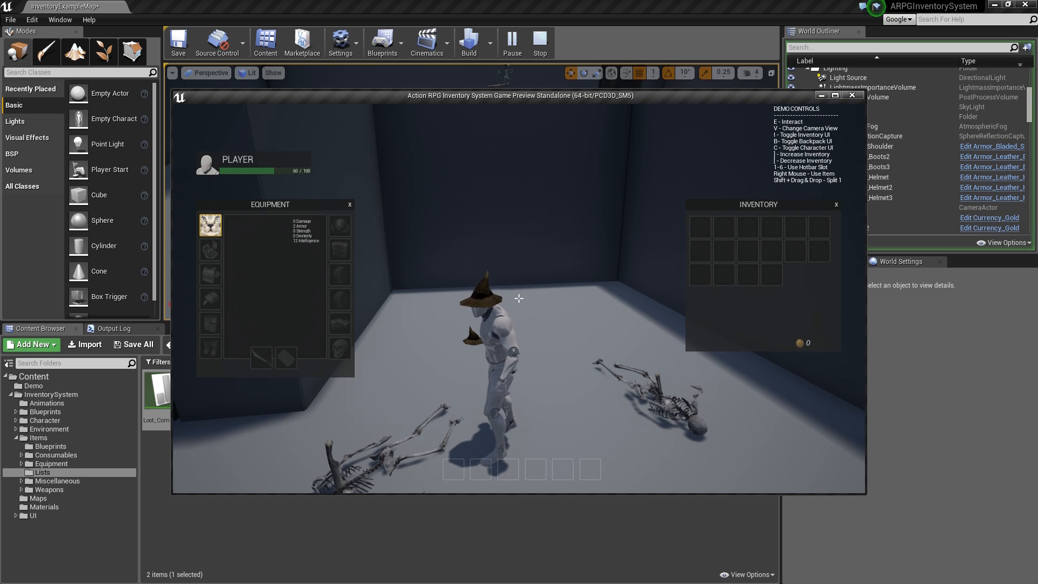
pyautogui.press('Escape')
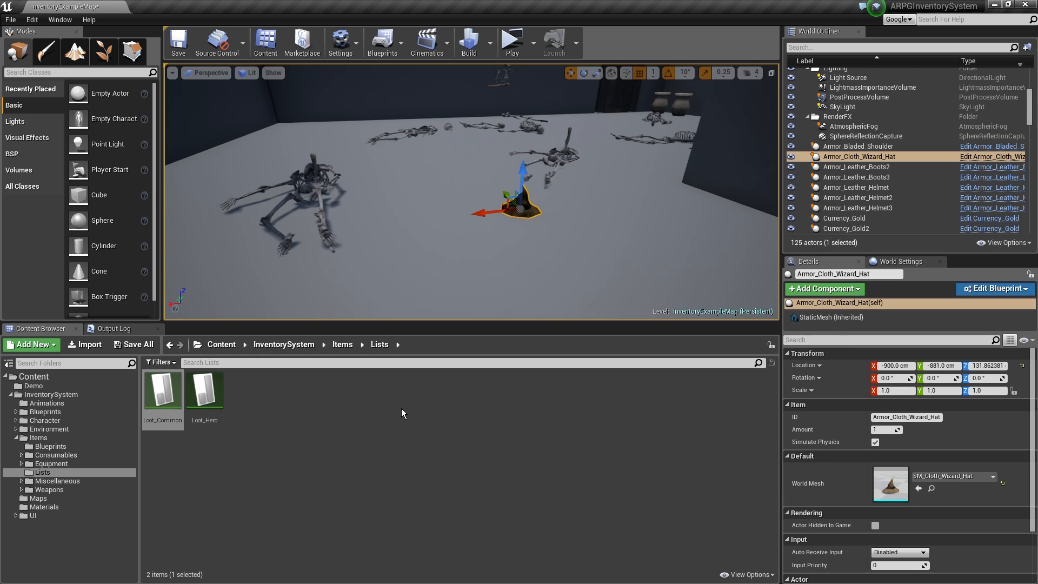
# Open the Thumbnail_Maker map from the InventorySystem Maps folder
pyautogui.click(400, 430)
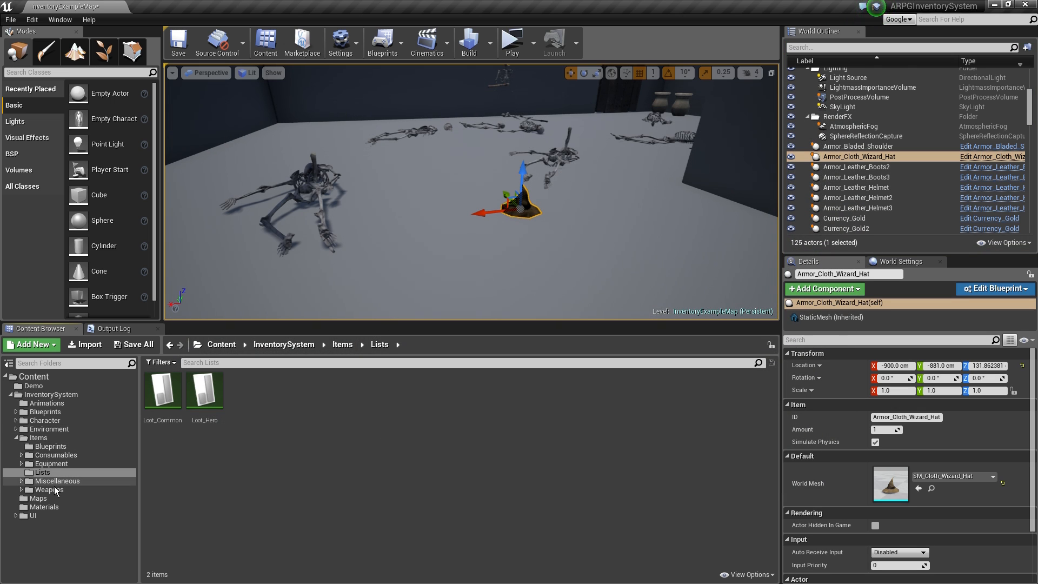
pyautogui.click(40, 500)
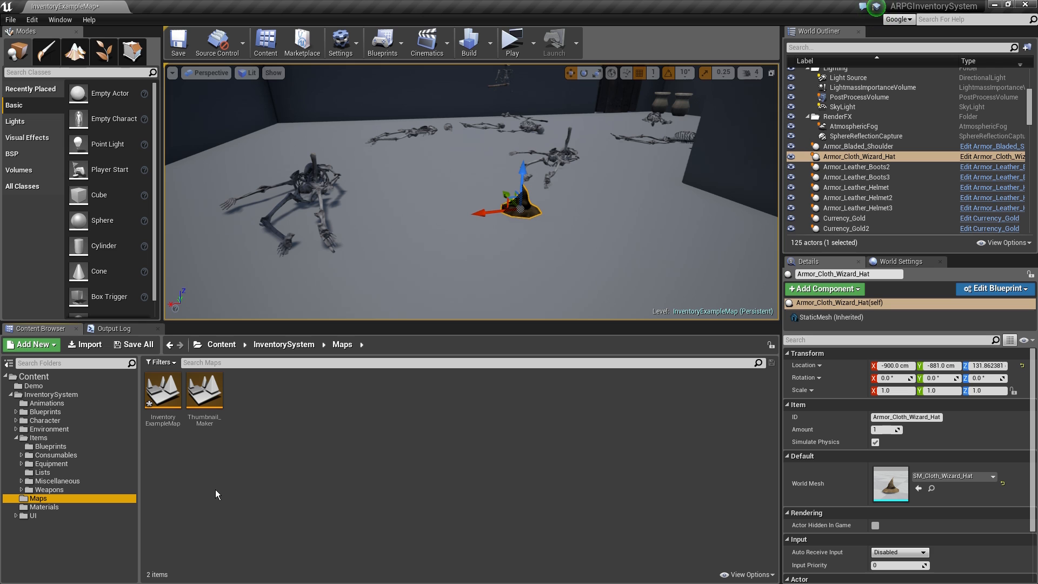
pyautogui.click(217, 404)
pyautogui.doubleClick(213, 398)
pyautogui.click(577, 414)
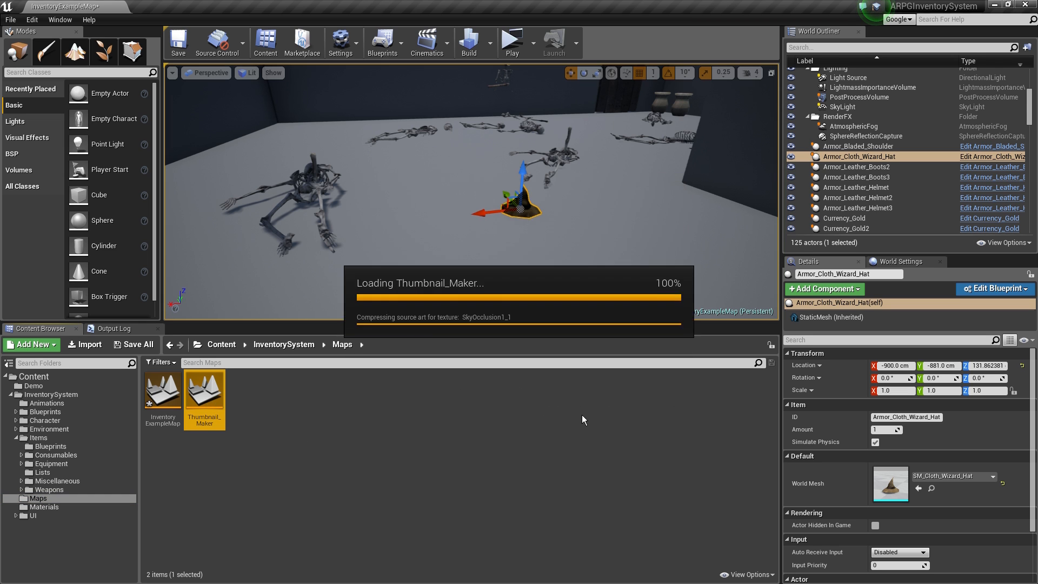
# Set the ID of the ItemFromList actor to Armor_Cloth_Wizard_Hat
pyautogui.click(843, 191)
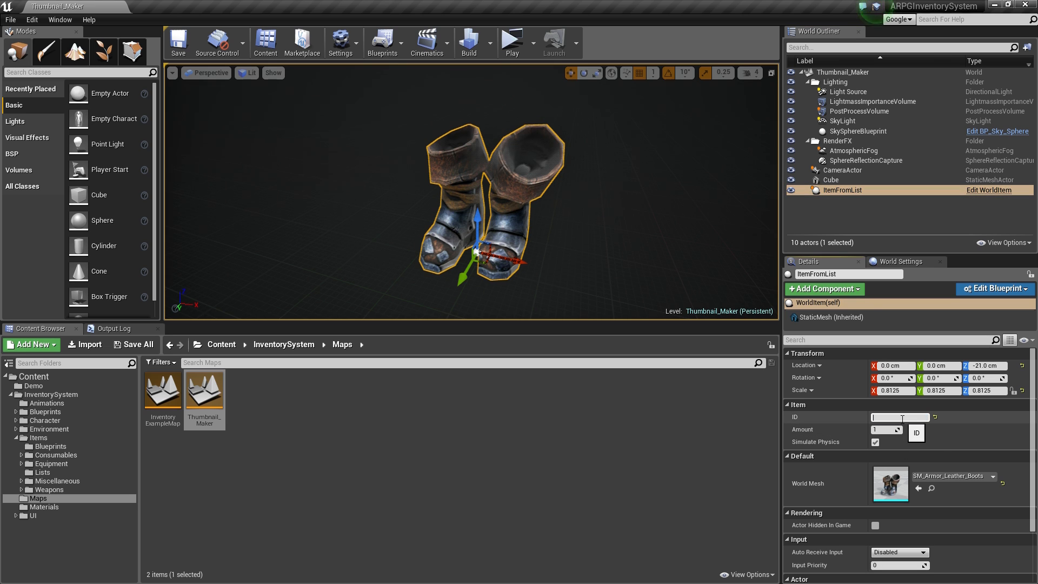
pyautogui.press('Return')
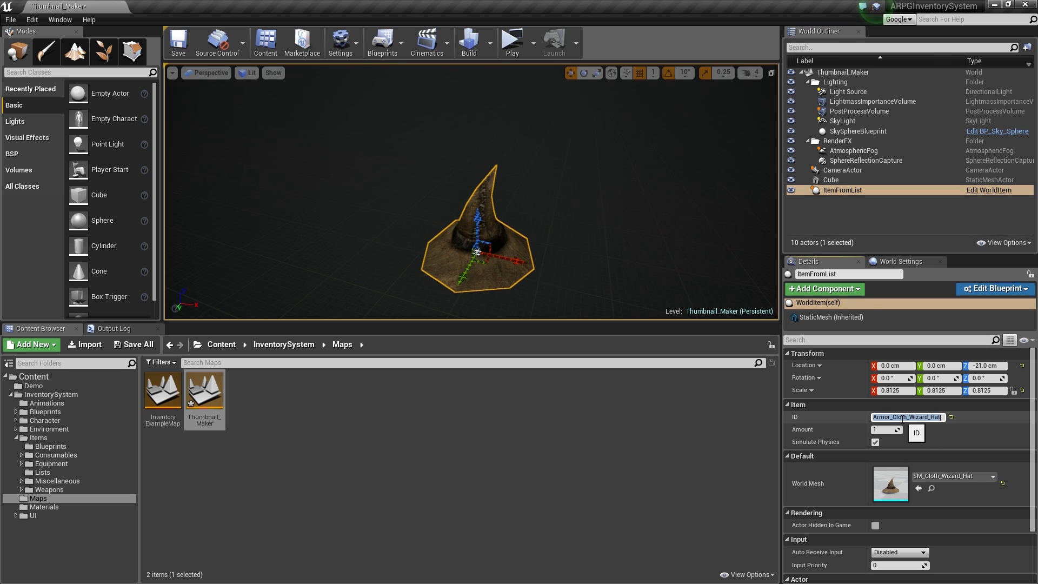
# Hide the viewport grid and raise the wizard hat to Z -9 cm so it sits centred in view
pyautogui.click(273, 73)
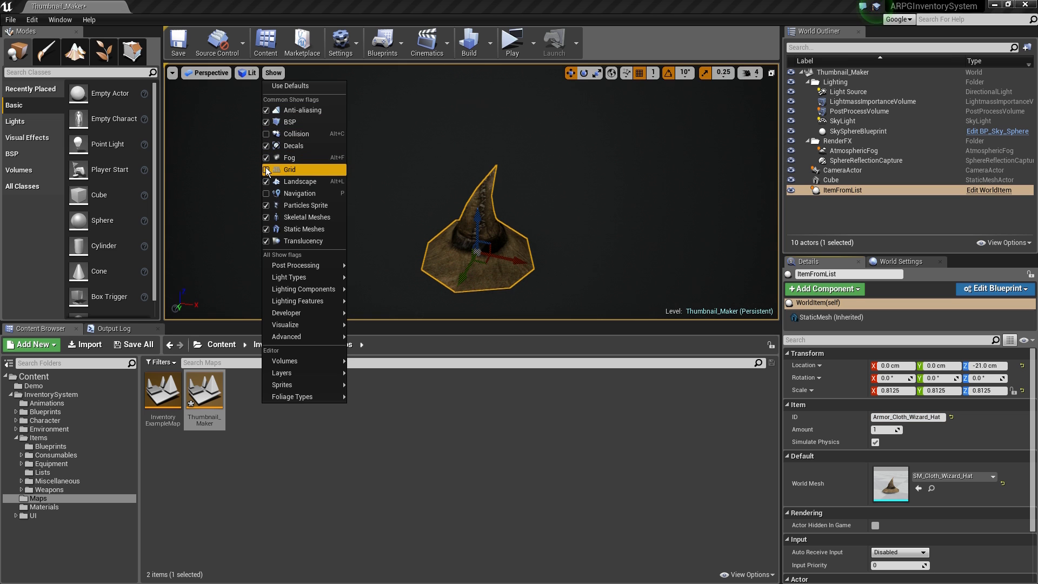
pyautogui.click(830, 219)
pyautogui.click(488, 236)
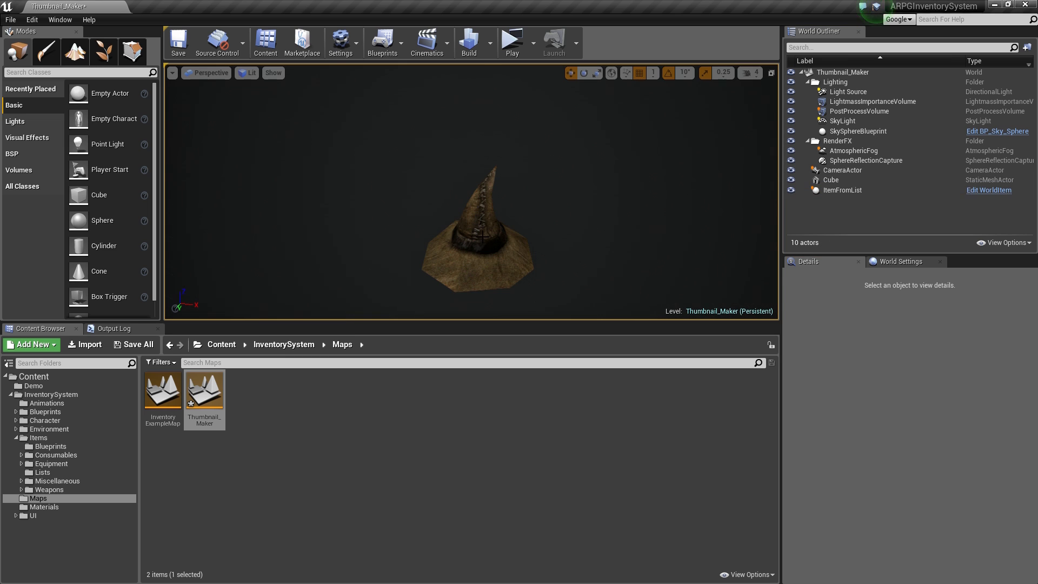
pyautogui.moveTo(480, 224); pyautogui.dragTo(481, 184)
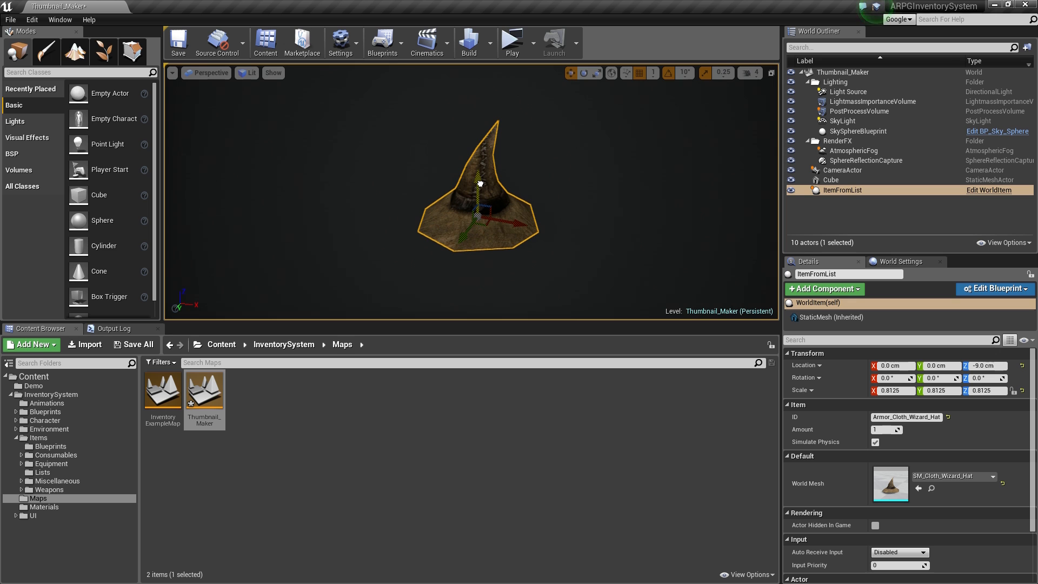
# Capture the current viewport view of the hat as the thumbnail of the Armor_Cloth_Wizard_Hat blueprint in the Items Blueprints folder
pyautogui.click(51, 448)
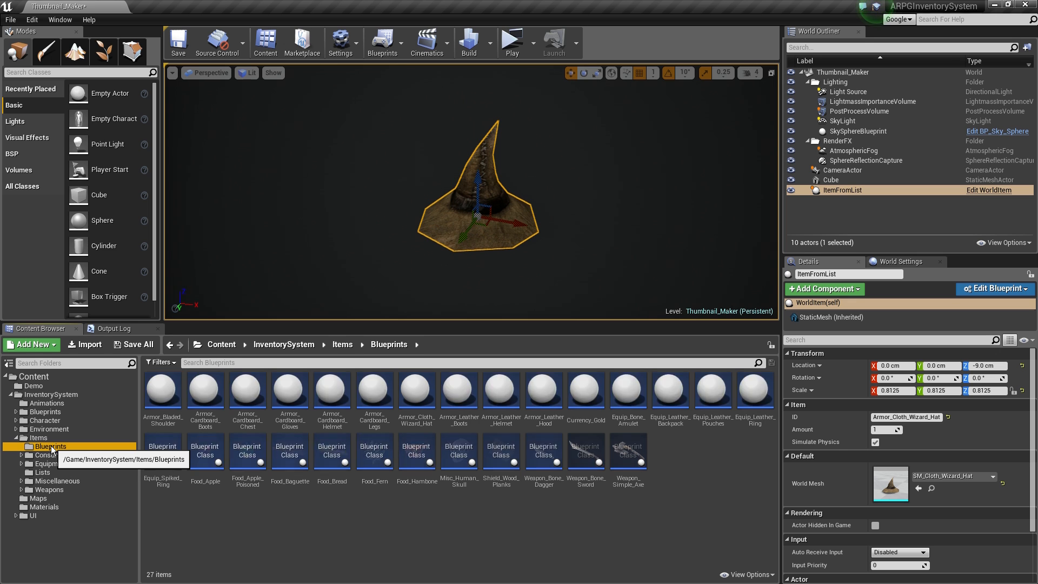
pyautogui.click(842, 218)
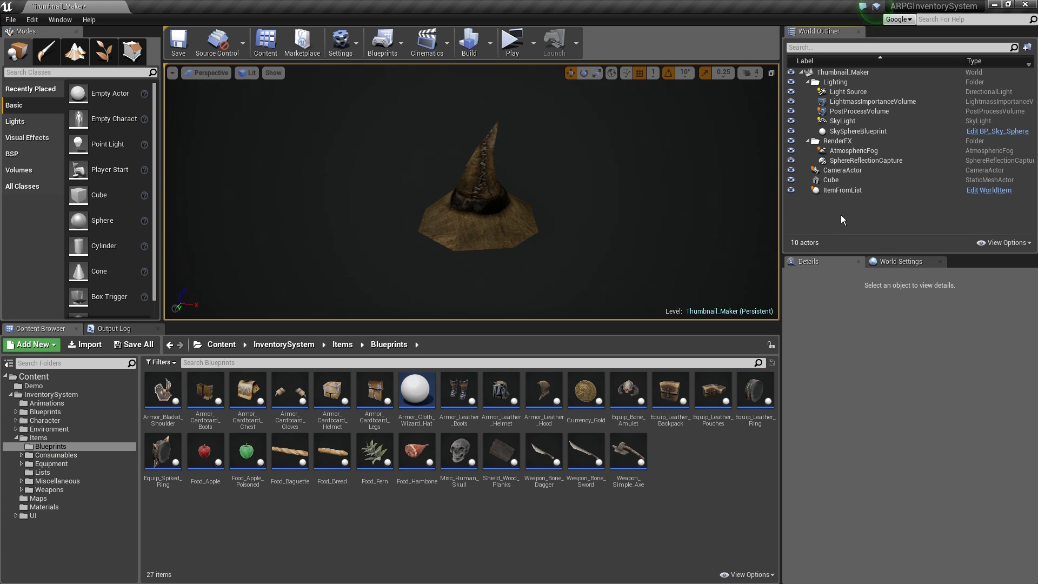
pyautogui.rightClick(417, 390)
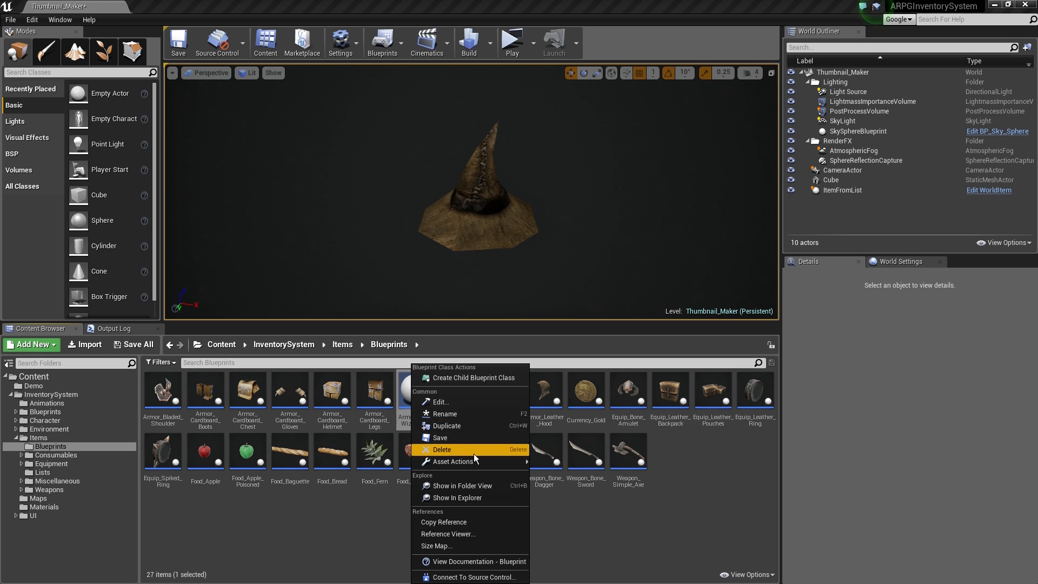
pyautogui.moveTo(489, 462)
pyautogui.click(581, 473)
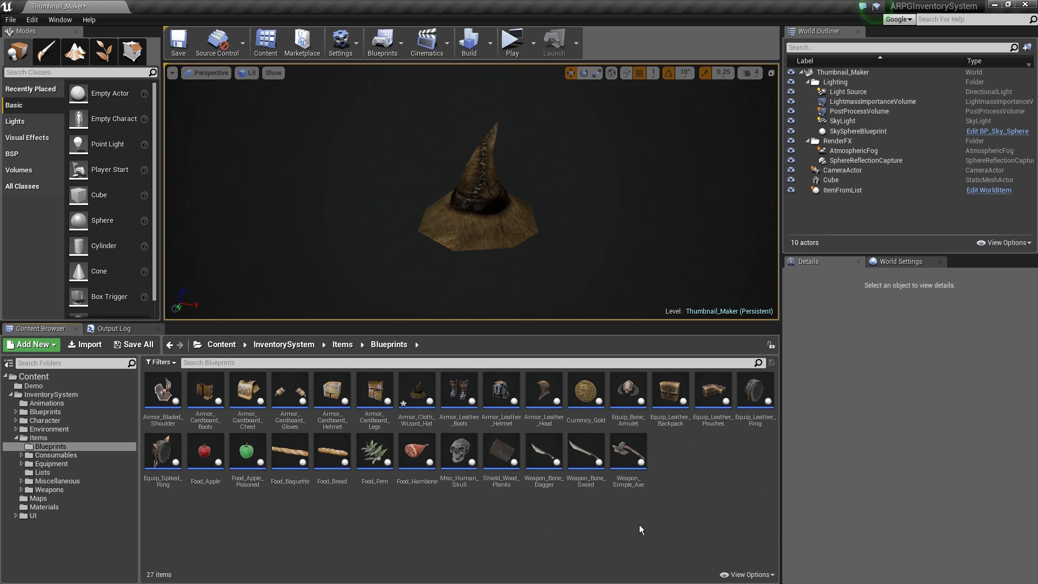
# Open the Icons folder of the Equipment items to look at the existing icons
pyautogui.click(51, 464)
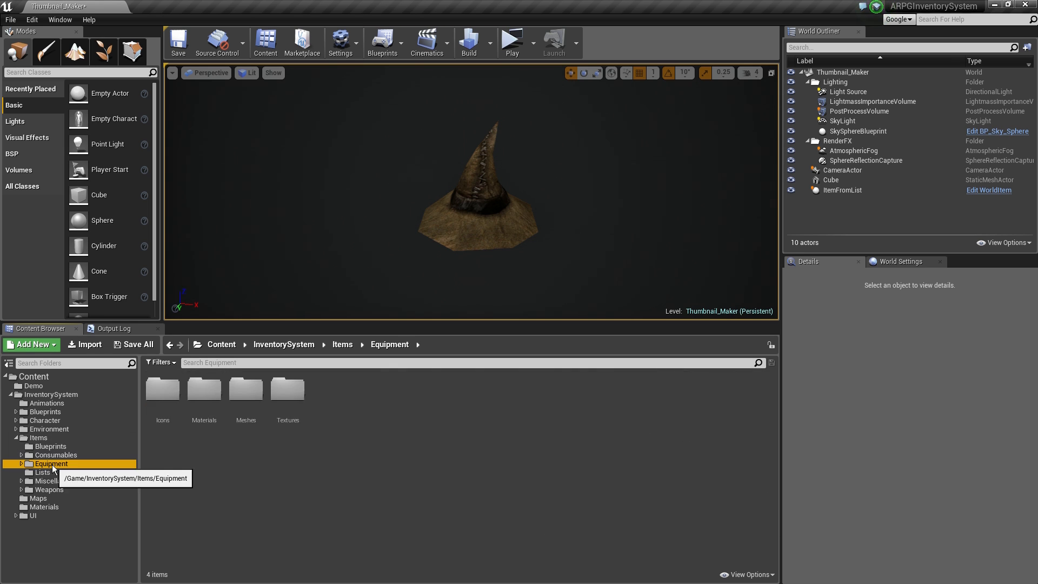
pyautogui.doubleClick(162, 389)
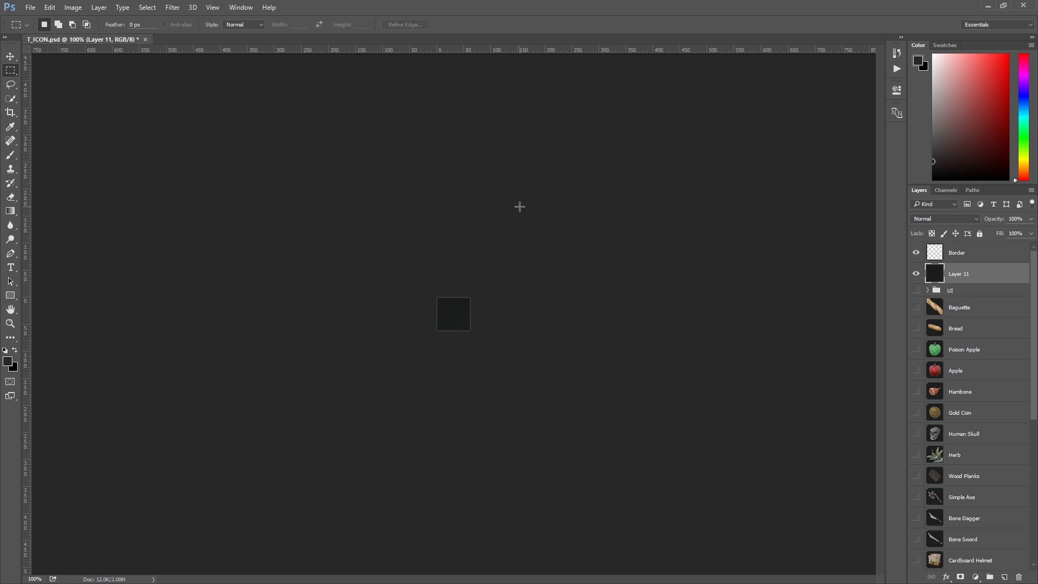
# In Photoshop, scale the hat image on Layer 11 to about 19.6%, centre the hat on the icon canvas and hide the Border layer
pyautogui.hotkey('ctrl', 't')
pyautogui.moveTo(435, 294)
pyautogui.mouseDown()
pyautogui.moveTo(622, 443)
pyautogui.moveTo(419, 278)
pyautogui.moveTo(440, 299)
pyautogui.mouseUp()
pyautogui.moveTo(458, 313); pyautogui.dragTo(443, 307)
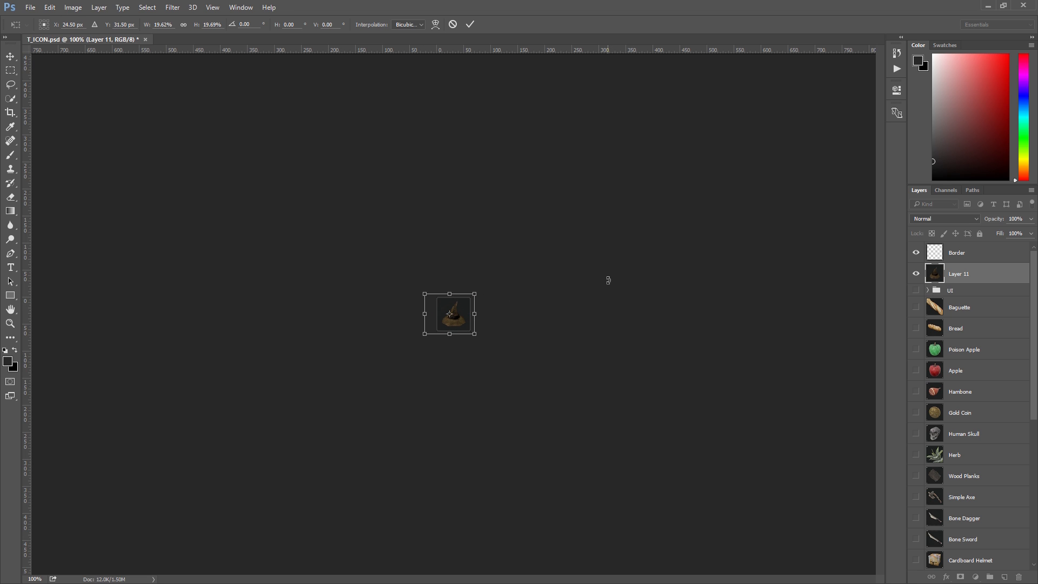
pyautogui.press('Return')
pyautogui.click(916, 253)
pyautogui.keyDown('alt'); pyautogui.scroll(3, 653, 318); pyautogui.keyUp('alt')
pyautogui.keyDown('alt'); pyautogui.scroll(-1, 595, 335); pyautogui.keyUp('alt')
# Save the hat image as T_ICON_Armor_Cloth_Wizard_Hat and return to the Unreal Editor
pyautogui.hotkey('ctrl', 'shift', 's')
pyautogui.moveTo(287, 8); pyautogui.dragTo(55, 73)
pyautogui.press('Return')
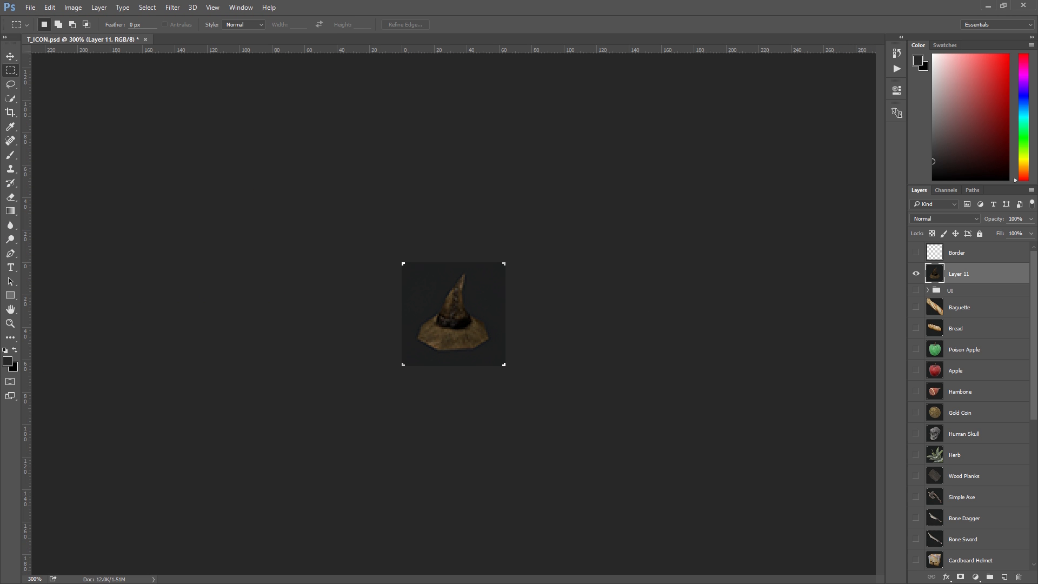
pyautogui.click(557, 183)
pyautogui.click(988, 5)
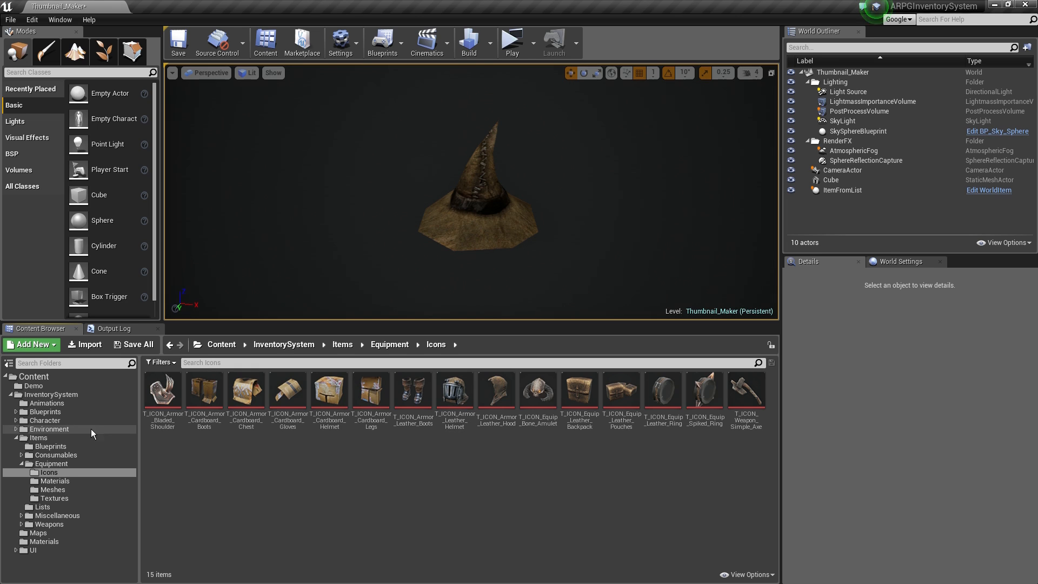
# Import the T_ICON_Armor_Cloth_Wizard_Hat texture into the Demo folder
pyautogui.click(43, 385)
pyautogui.rightClick(435, 386)
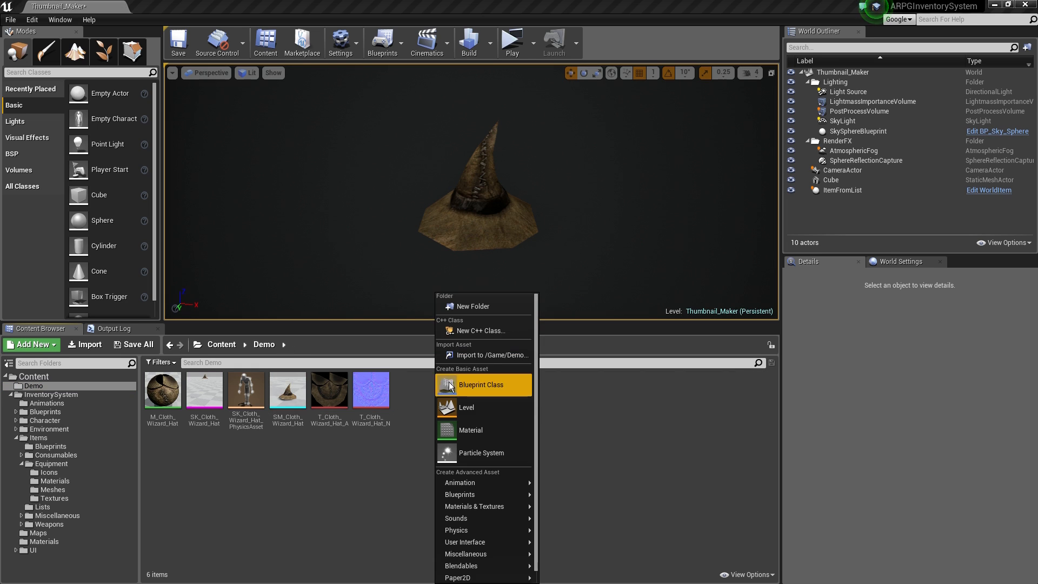
pyautogui.press('Escape')
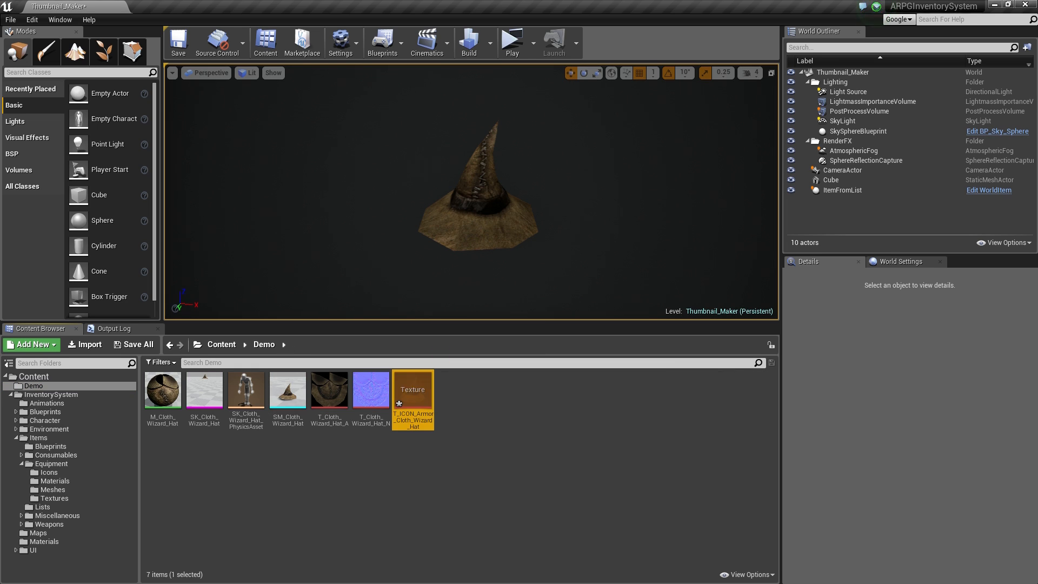
# Set the icon texture's compression to UserInterface2D (RGBA) and its texture group to UI, then save and close it
pyautogui.doubleClick(416, 392)
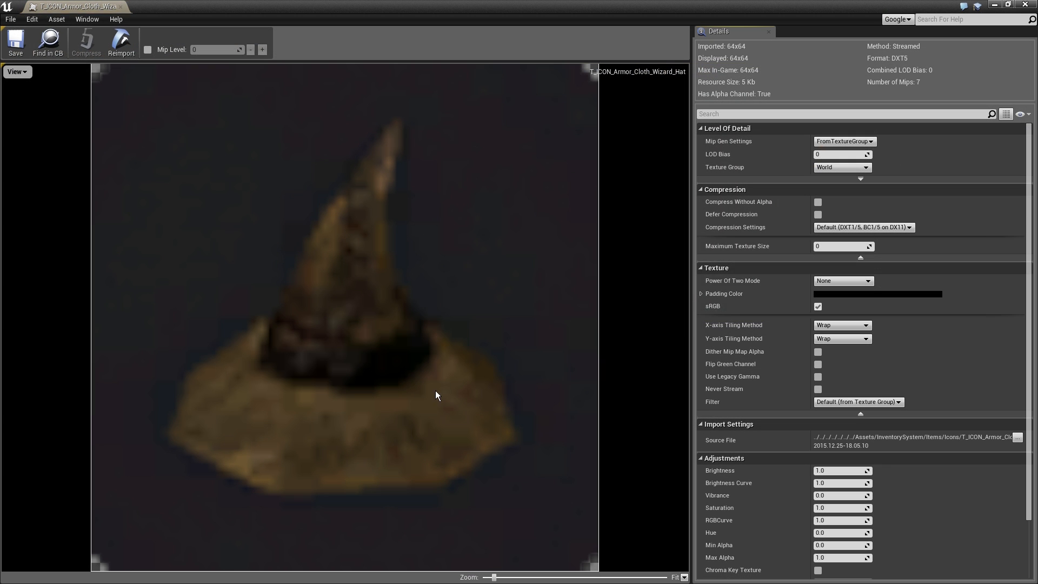
pyautogui.click(863, 227)
pyautogui.click(846, 281)
pyautogui.click(846, 169)
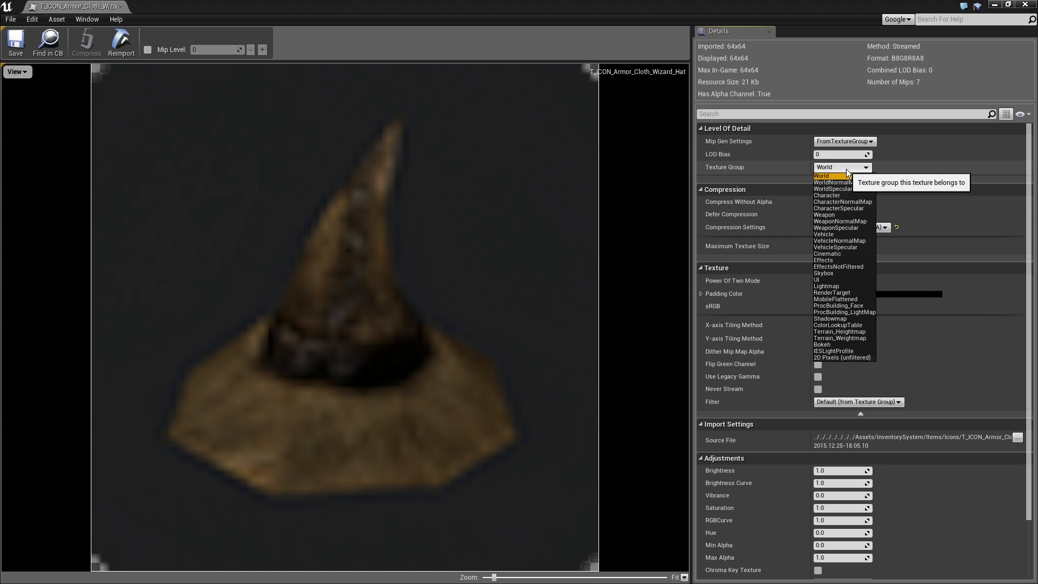
pyautogui.click(826, 279)
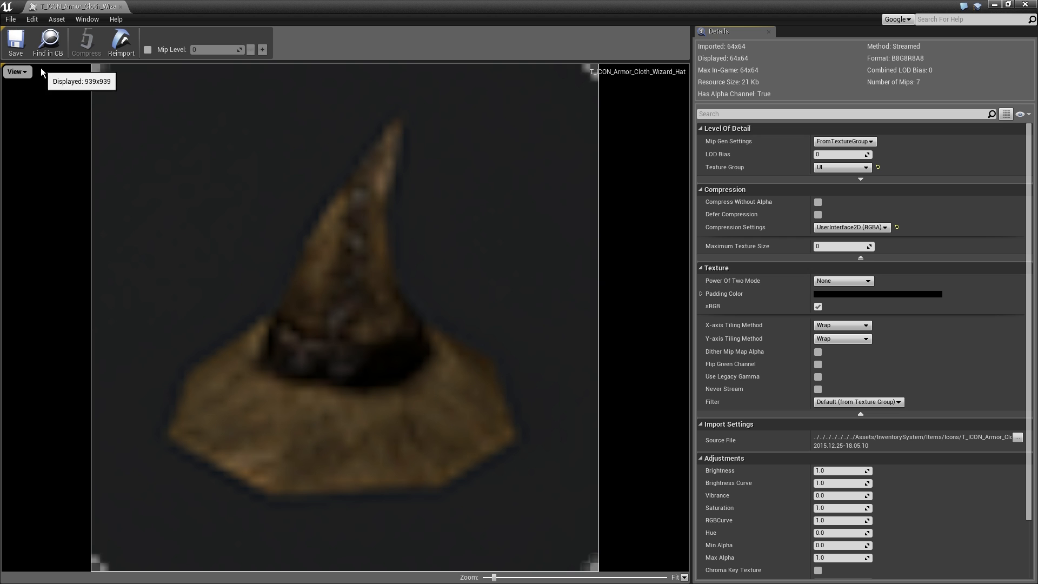
pyautogui.click(14, 49)
pyautogui.click(121, 6)
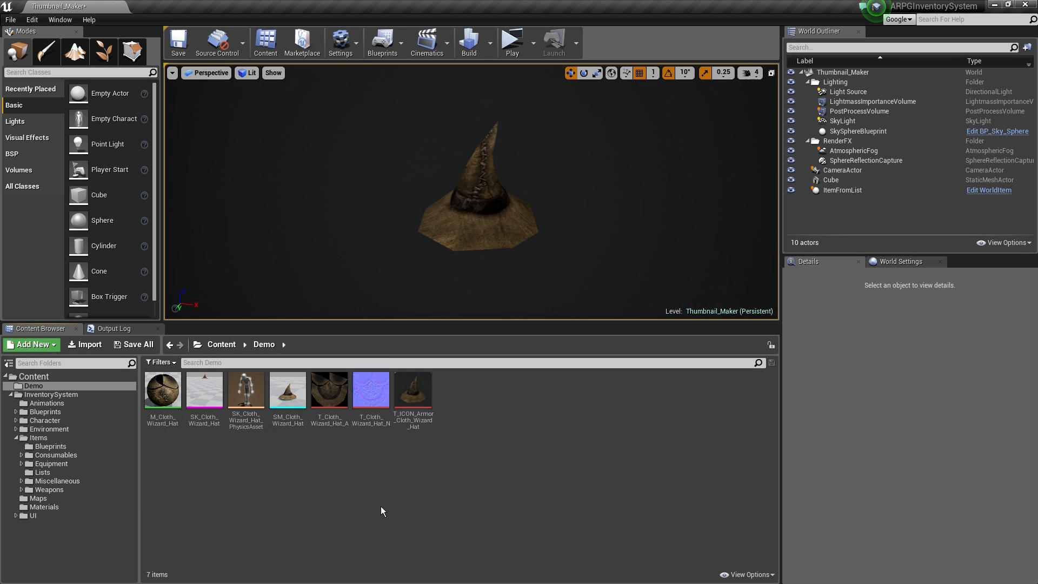
# In the Items data table, set the Armor_Cloth_Wizard_Hat row's icon to T_ICON_Armor_Cloth_Wizard_Hat, then save and close the table
pyautogui.click(81, 438)
pyautogui.click(419, 377)
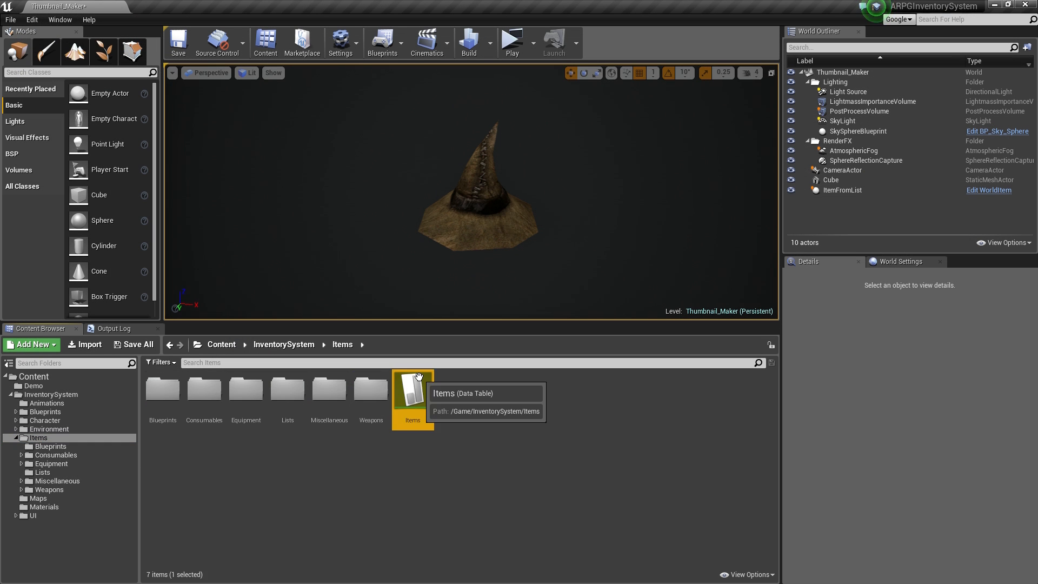
pyautogui.doubleClick(419, 377)
pyautogui.scroll(-2, 186, 173)
pyautogui.click(205, 287)
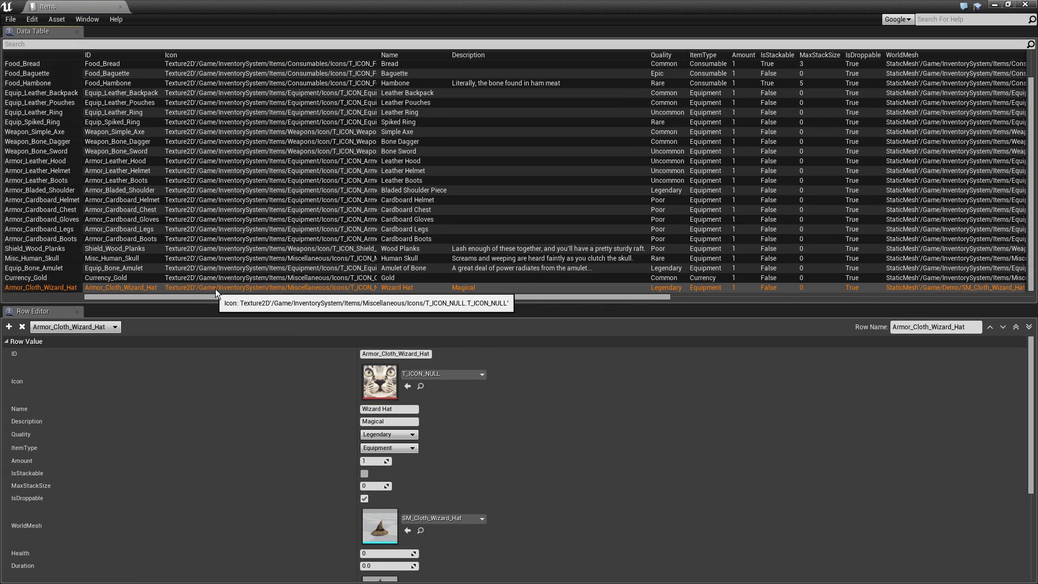
pyautogui.click(443, 374)
pyautogui.write('wiz')
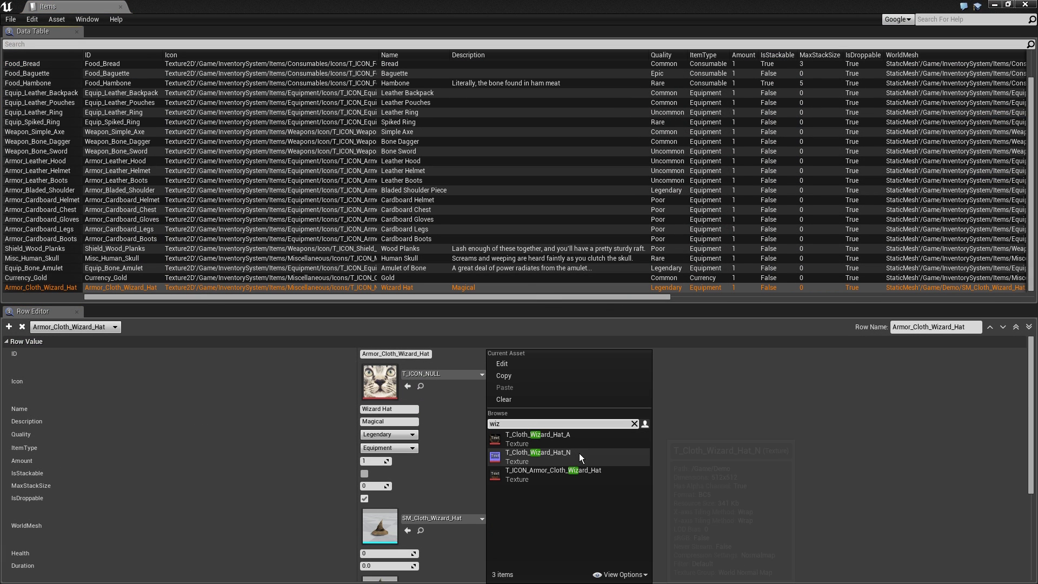
pyautogui.click(560, 470)
pyautogui.click(10, 19)
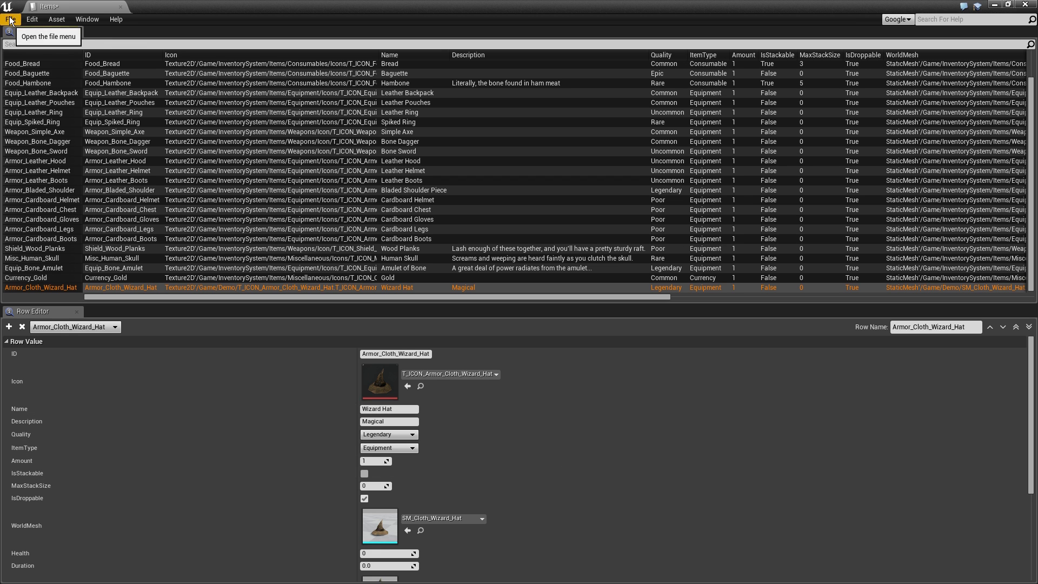
pyautogui.click(24, 41)
pyautogui.click(120, 8)
# Open InventoryExampleMap from the Maps folder, saving the changed hat blueprint and Thumbnail_Maker level
pyautogui.click(37, 498)
pyautogui.doubleClick(162, 398)
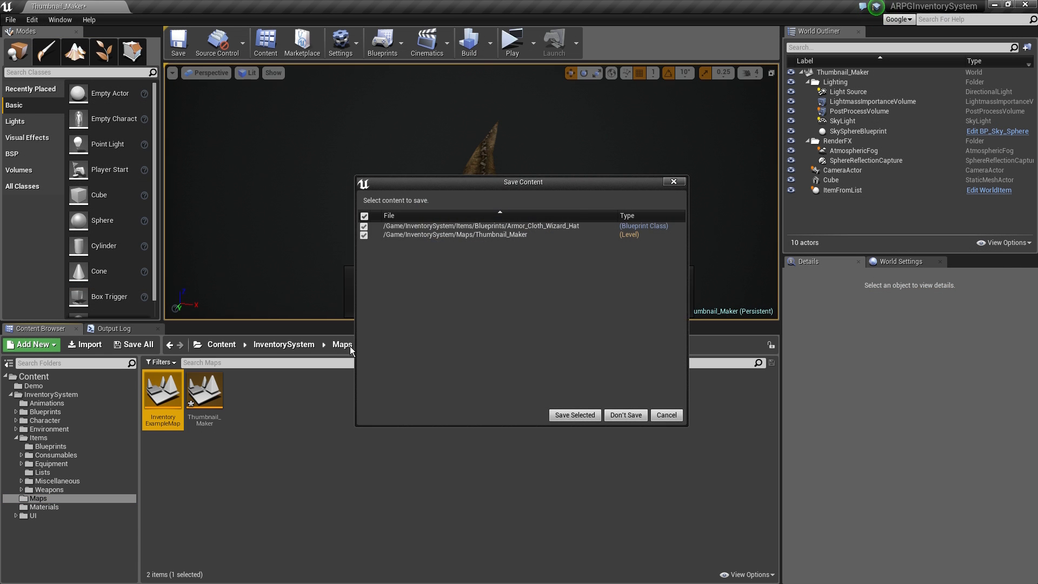
pyautogui.click(575, 415)
# Play the level, pick up the Wizard Hat from the floor and equip it in the head slot
pyautogui.click(513, 42)
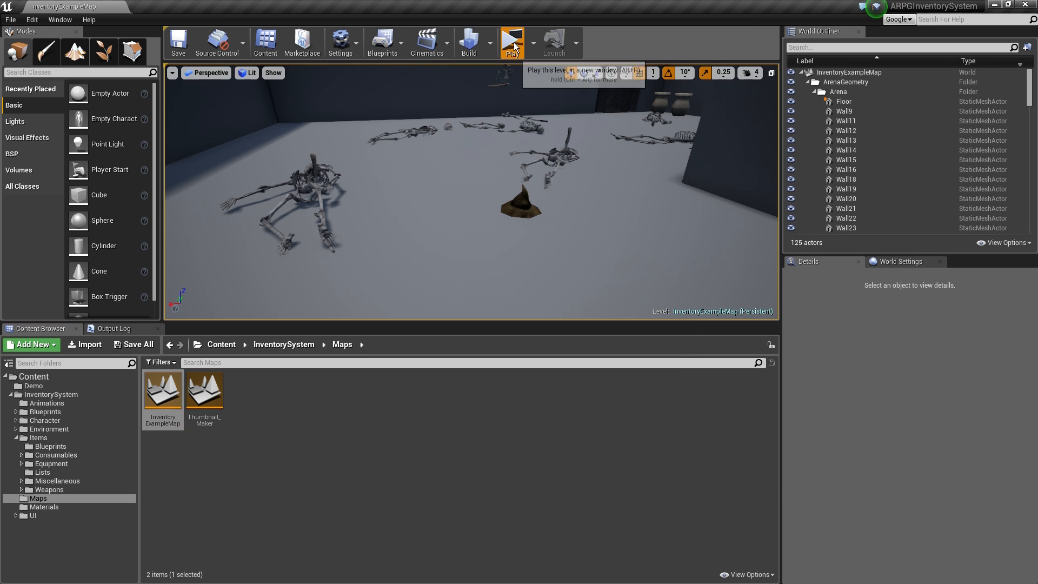
pyautogui.press('w')
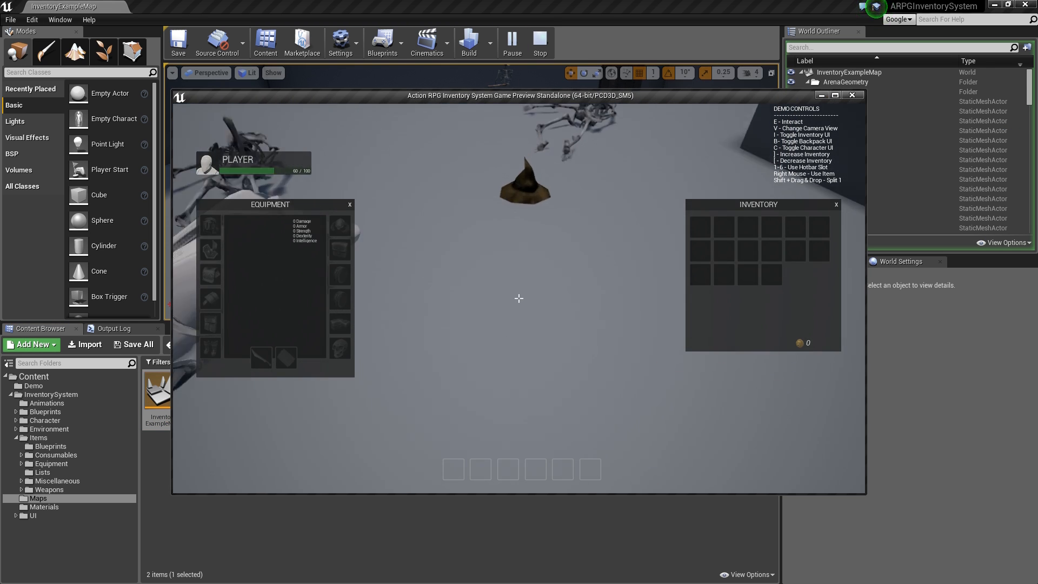
pyautogui.press('e')
pyautogui.moveTo(702, 230); pyautogui.dragTo(669, 261)
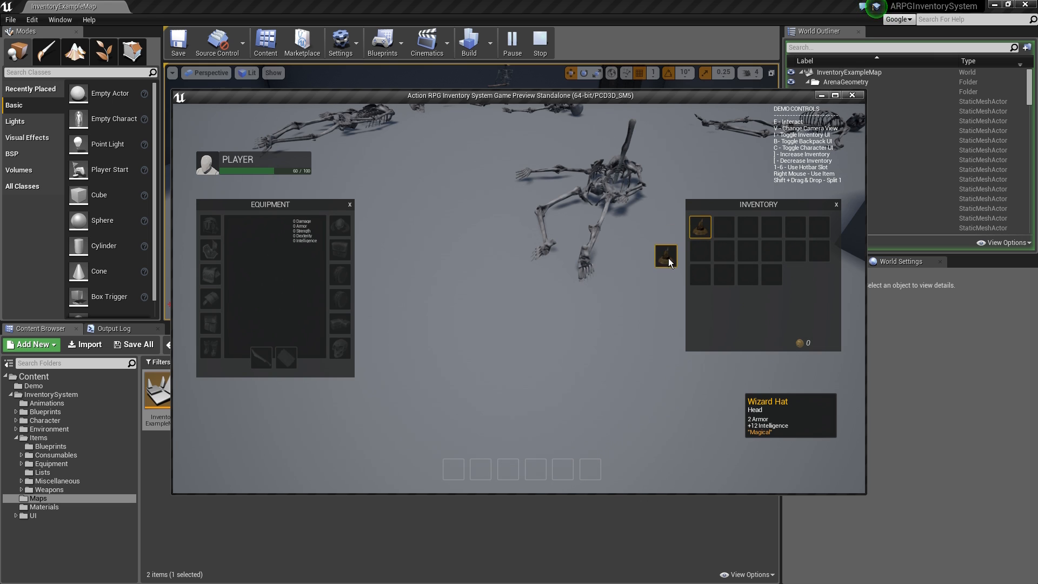
pyautogui.moveTo(214, 231); pyautogui.dragTo(213, 232)
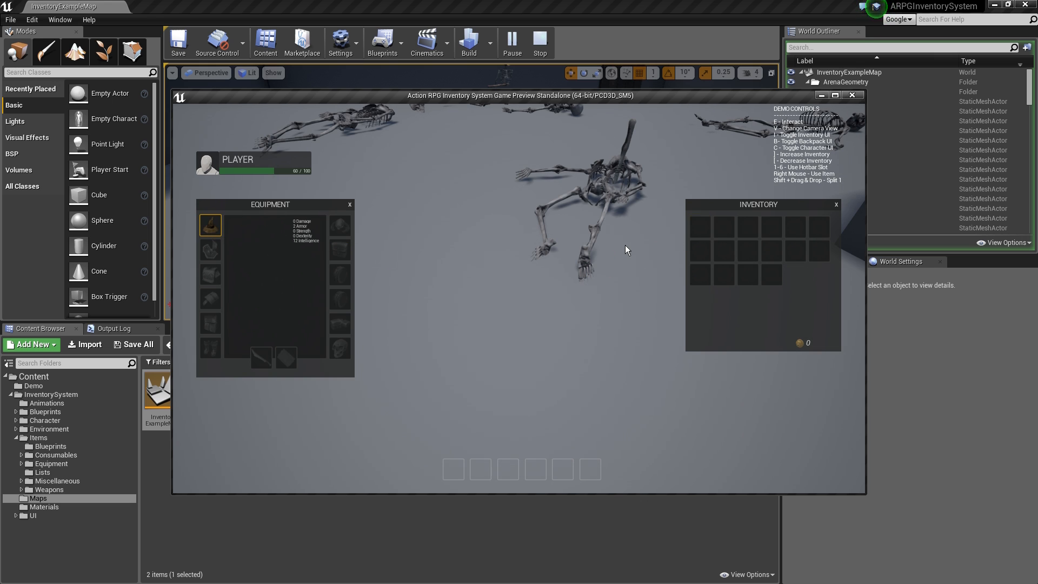